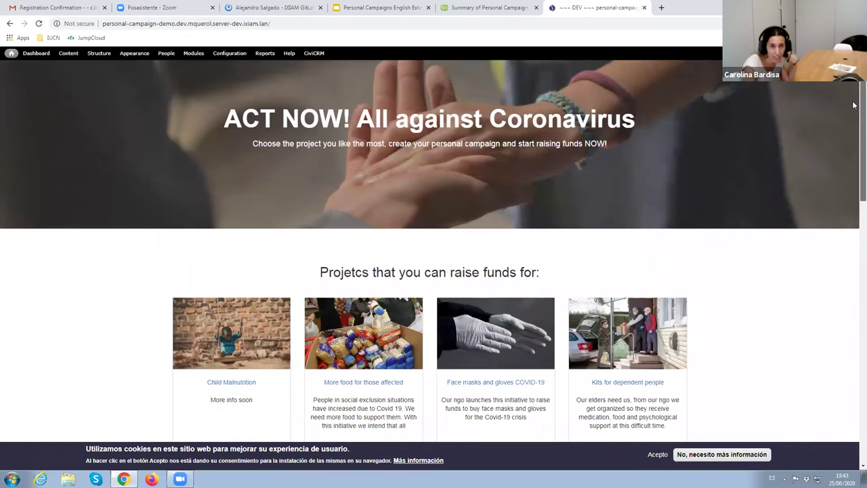
{"action": "scroll", "coordinate": [853, 102], "scroll_direction": "up", "scroll_amount": 1}
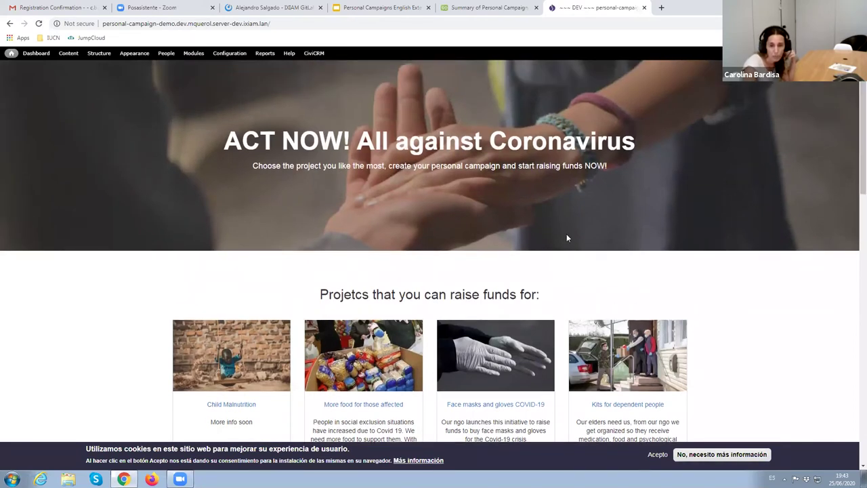
{"action": "scroll", "coordinate": [693, 270], "scroll_direction": "down", "scroll_amount": 2}
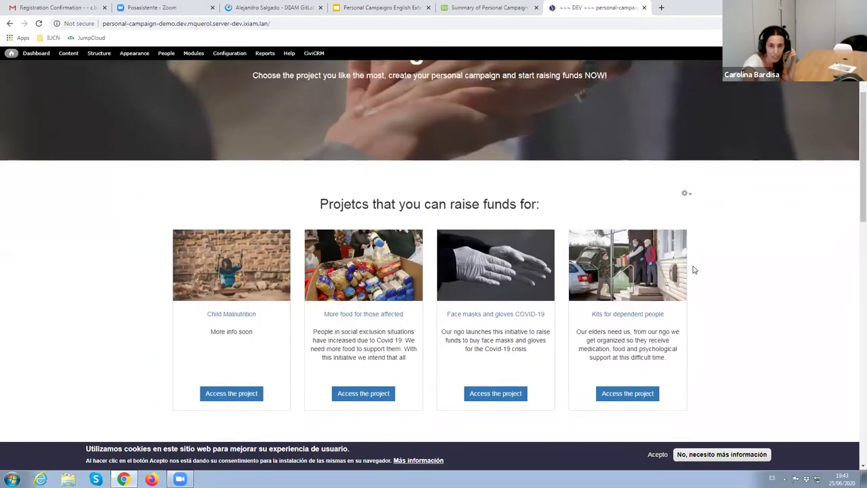
{"action": "scroll", "coordinate": [693, 270], "scroll_direction": "up", "scroll_amount": 3}
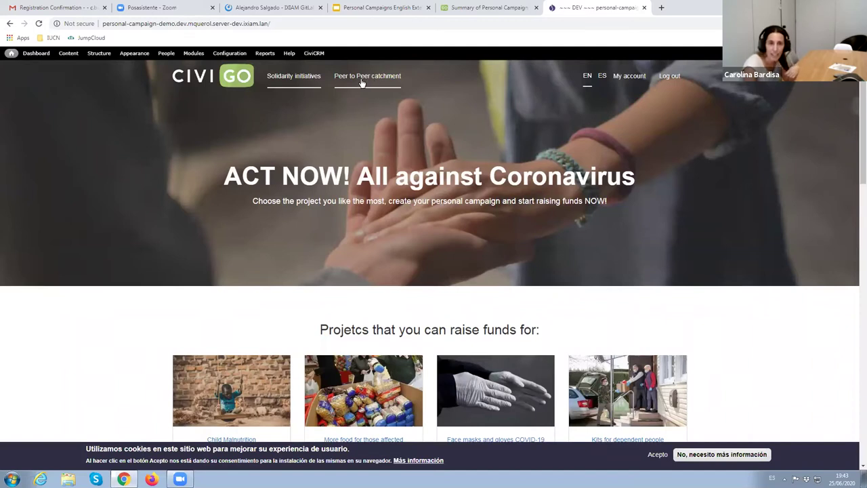
{"action": "scroll", "coordinate": [683, 270], "scroll_direction": "down", "scroll_amount": 1}
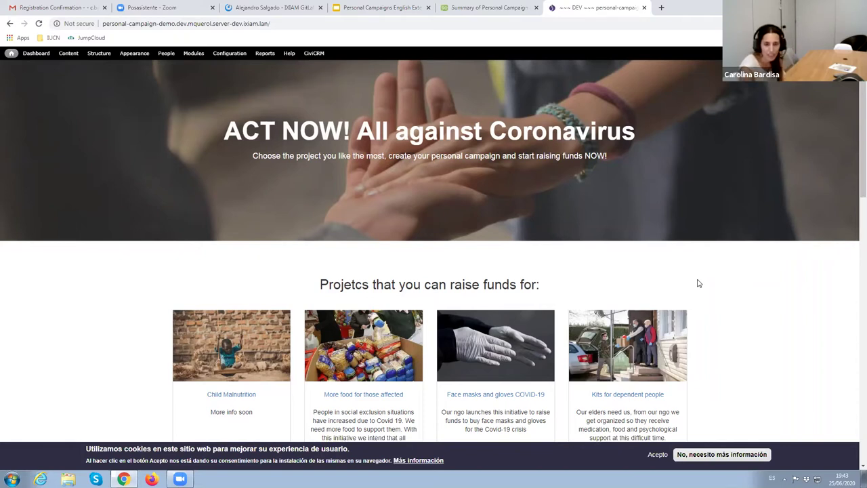
{"action": "scroll", "coordinate": [699, 283], "scroll_direction": "down", "scroll_amount": 2}
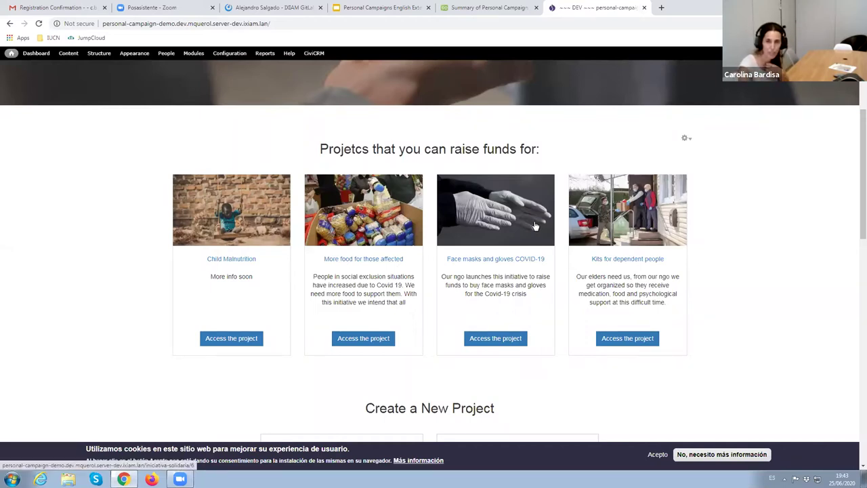
From the personal campaign contributions summary, open Manage Contribution Pages and review its six enabled pages
{"action": "left_click", "coordinate": [482, 9]}
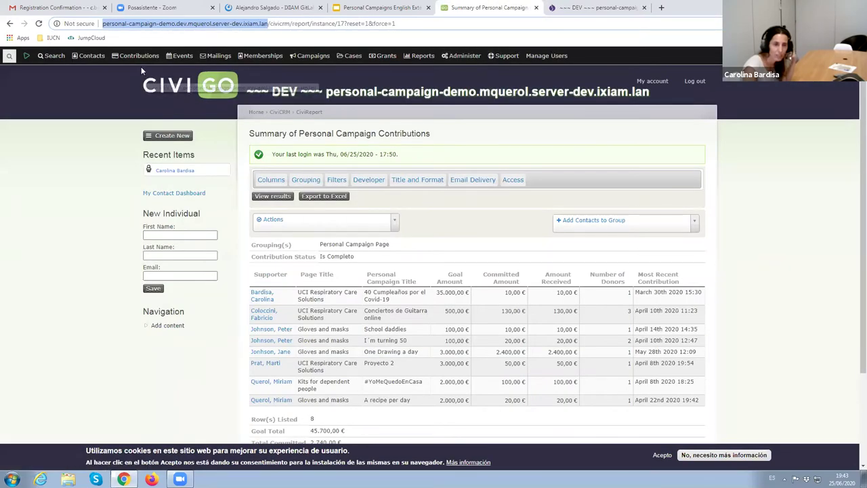
{"action": "mouse_move", "coordinate": [136, 54]}
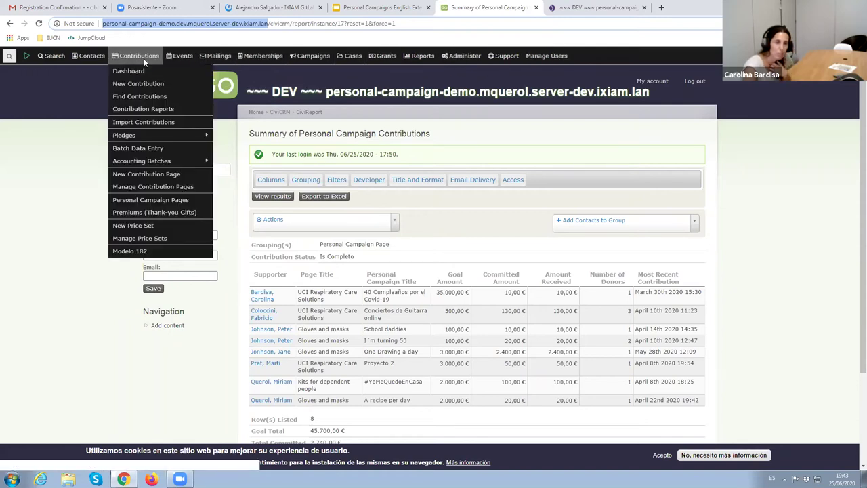
{"action": "left_click", "coordinate": [143, 188]}
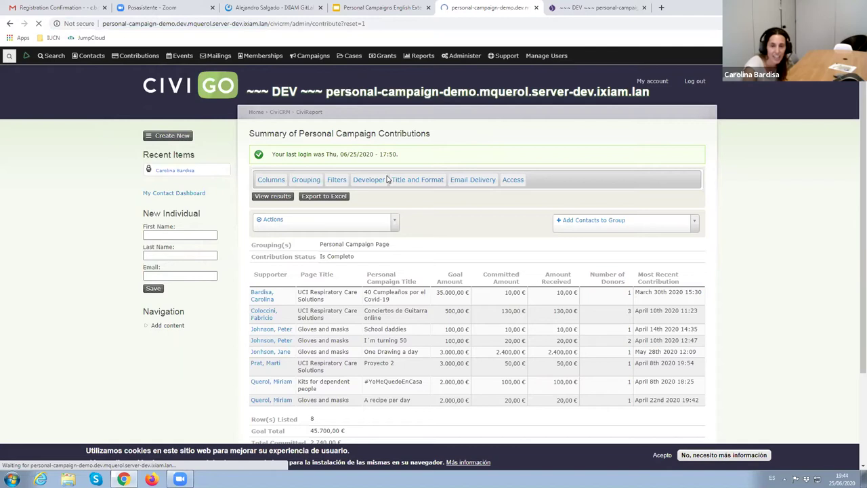
{"action": "scroll", "coordinate": [737, 223], "scroll_direction": "down", "scroll_amount": 2}
{"action": "scroll", "coordinate": [737, 224], "scroll_direction": "down", "scroll_amount": 2}
{"action": "scroll", "coordinate": [737, 223], "scroll_direction": "up", "scroll_amount": 1}
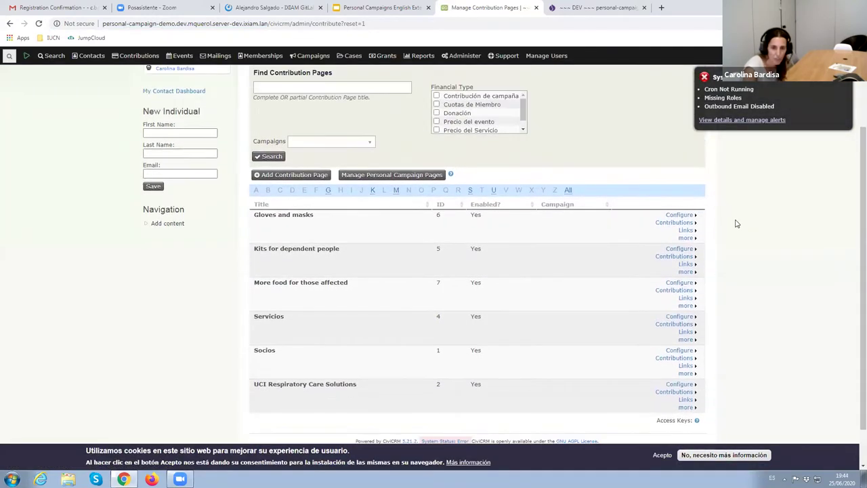
{"action": "scroll", "coordinate": [737, 224], "scroll_direction": "up", "scroll_amount": 1}
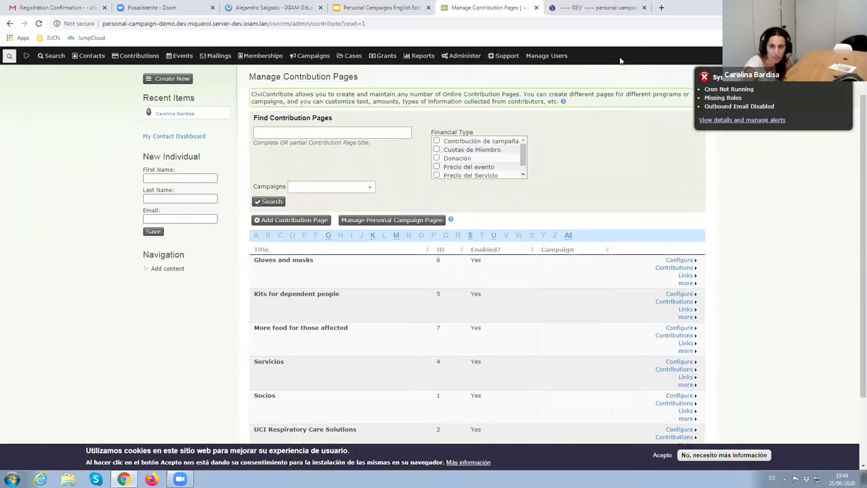
Open Title and Settings for the Gloves and masks page and review its Donación financial type
{"action": "left_click", "coordinate": [678, 260]}
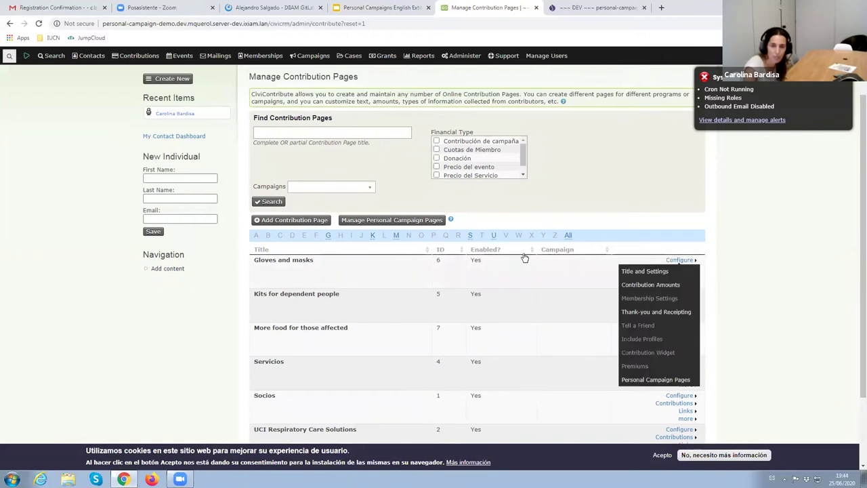
{"action": "left_click", "coordinate": [634, 271]}
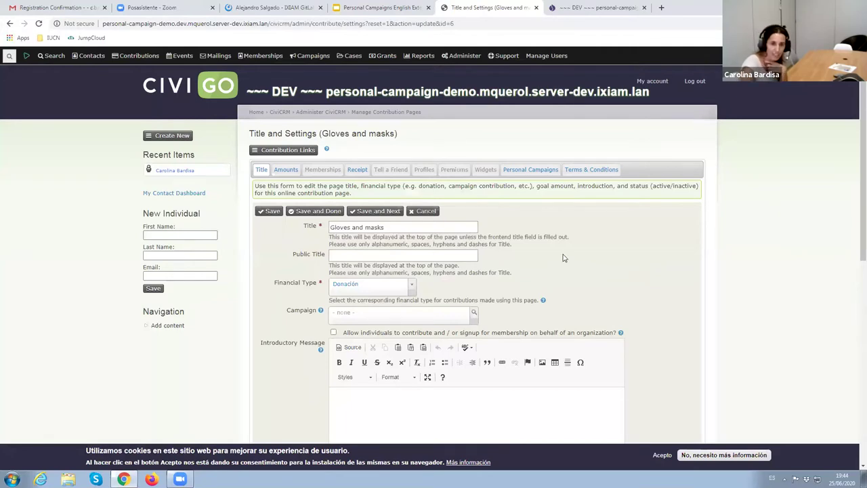
{"action": "scroll", "coordinate": [563, 258], "scroll_direction": "down", "scroll_amount": 1}
{"action": "scroll", "coordinate": [636, 267], "scroll_direction": "down", "scroll_amount": 4}
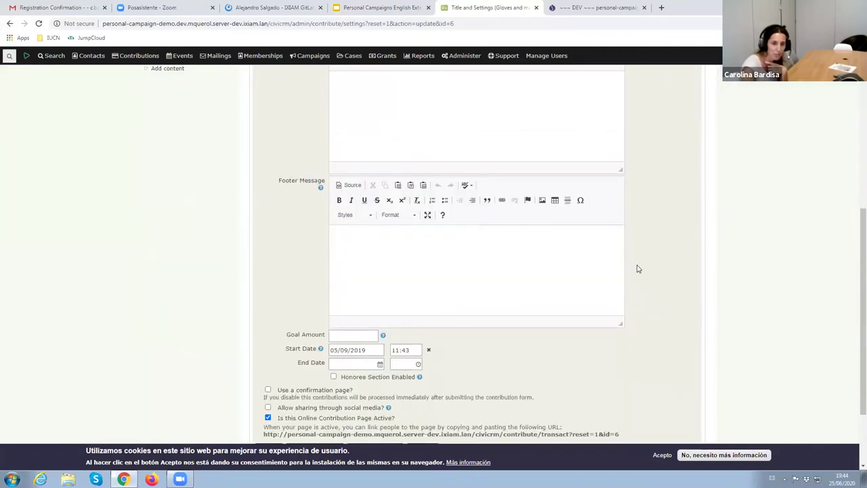
{"action": "scroll", "coordinate": [507, 323], "scroll_direction": "up", "scroll_amount": 5}
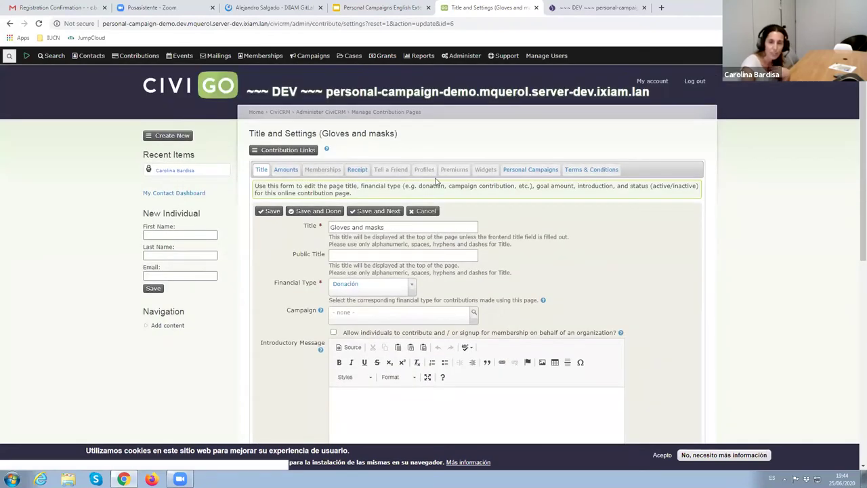
{"action": "left_click", "coordinate": [528, 174]}
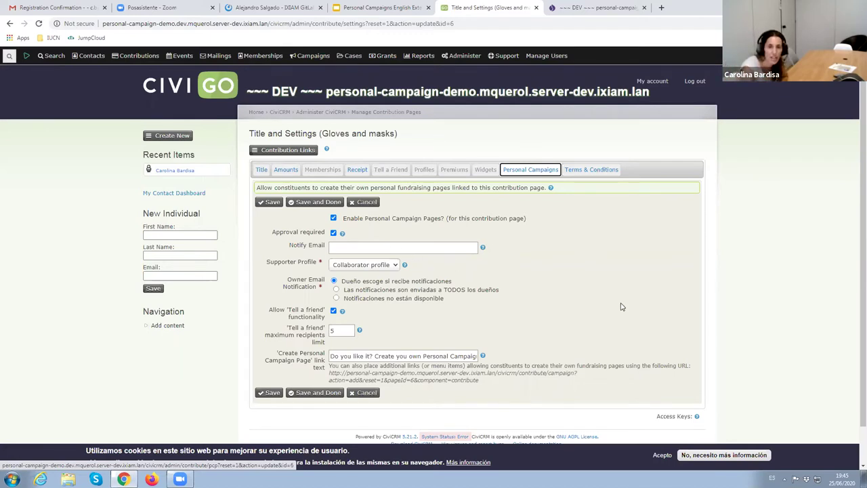
{"action": "scroll", "coordinate": [637, 297], "scroll_direction": "down", "scroll_amount": 1}
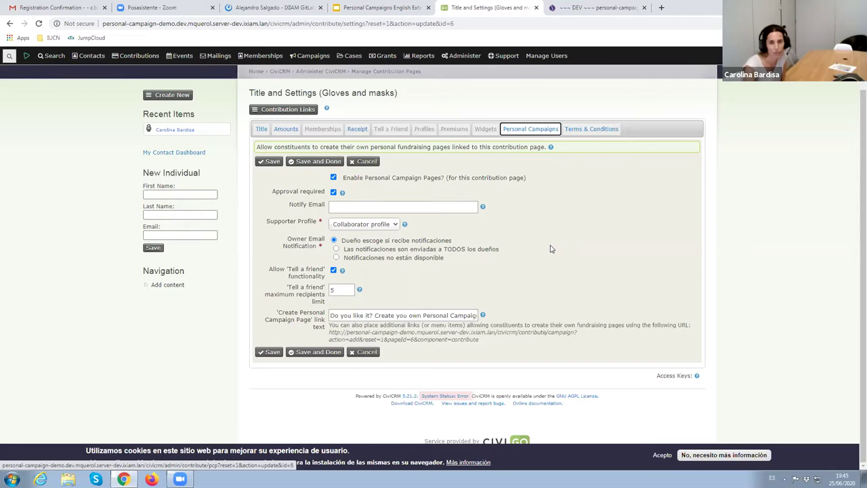
{"action": "left_click", "coordinate": [261, 129]}
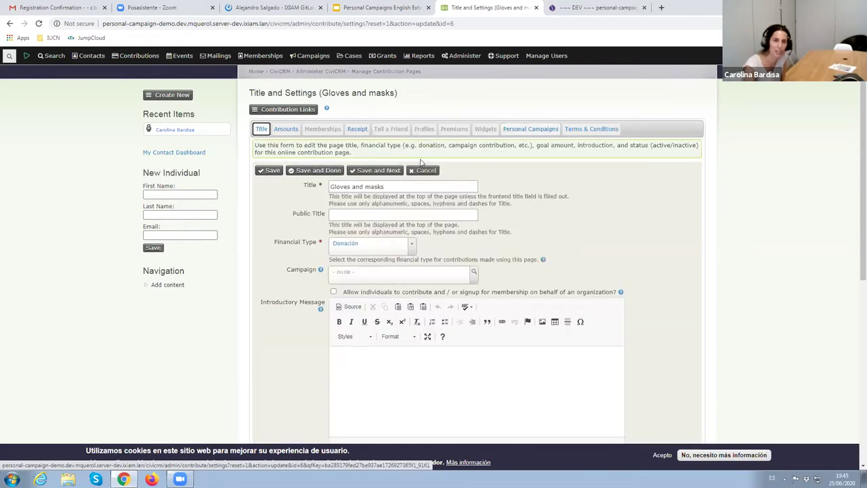
{"action": "scroll", "coordinate": [628, 261], "scroll_direction": "down", "scroll_amount": 2}
{"action": "scroll", "coordinate": [628, 261], "scroll_direction": "down", "scroll_amount": 1}
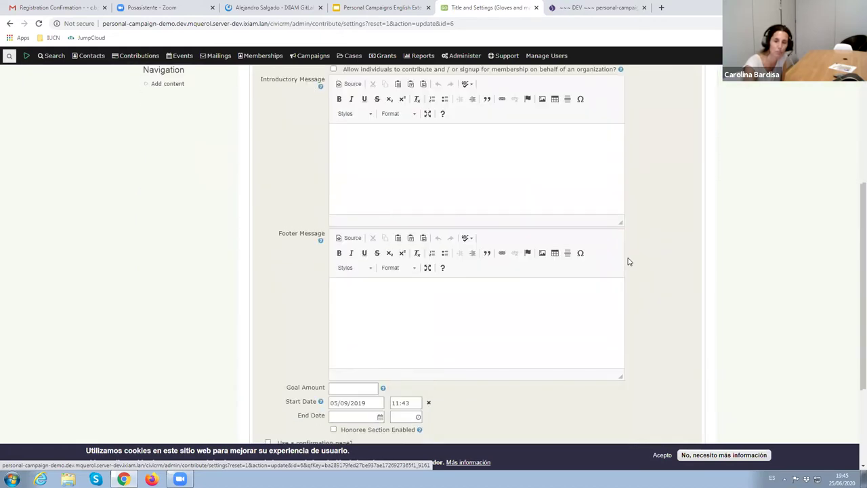
{"action": "scroll", "coordinate": [628, 261], "scroll_direction": "up", "scroll_amount": 3}
{"action": "scroll", "coordinate": [629, 261], "scroll_direction": "up", "scroll_amount": 2}
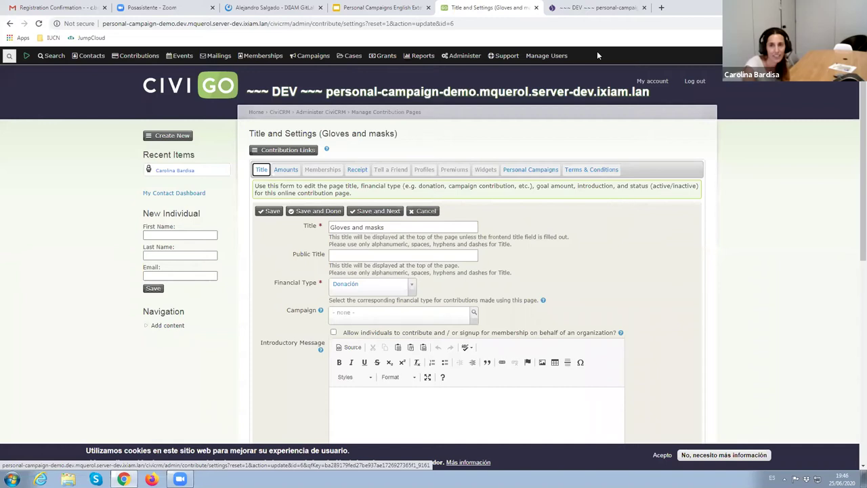
Hide the CiviCRM menu, view Guantes y mascarillas from site content, then return to the public projects page
{"action": "left_click", "coordinate": [26, 56]}
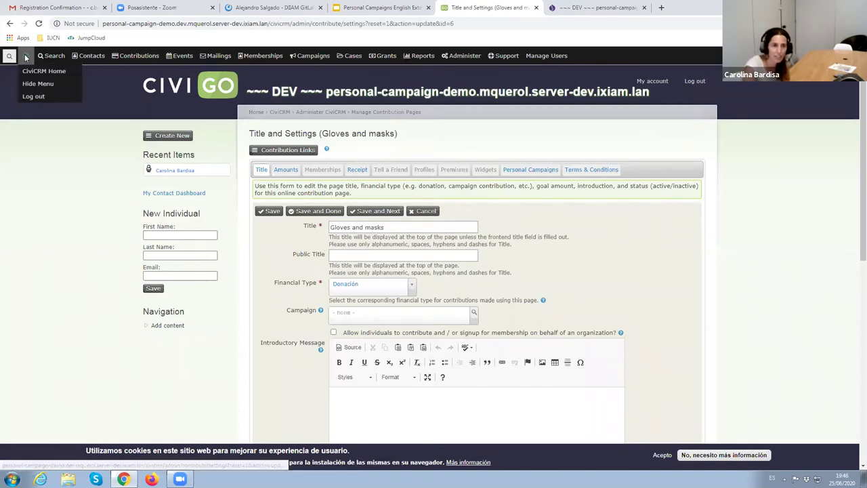
{"action": "left_click", "coordinate": [42, 81]}
{"action": "left_click", "coordinate": [68, 52]}
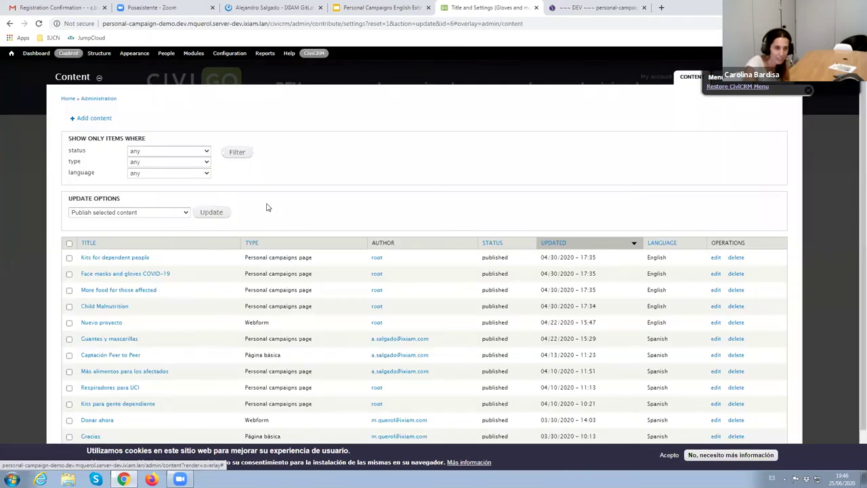
{"action": "scroll", "coordinate": [189, 321], "scroll_direction": "down", "scroll_amount": 1}
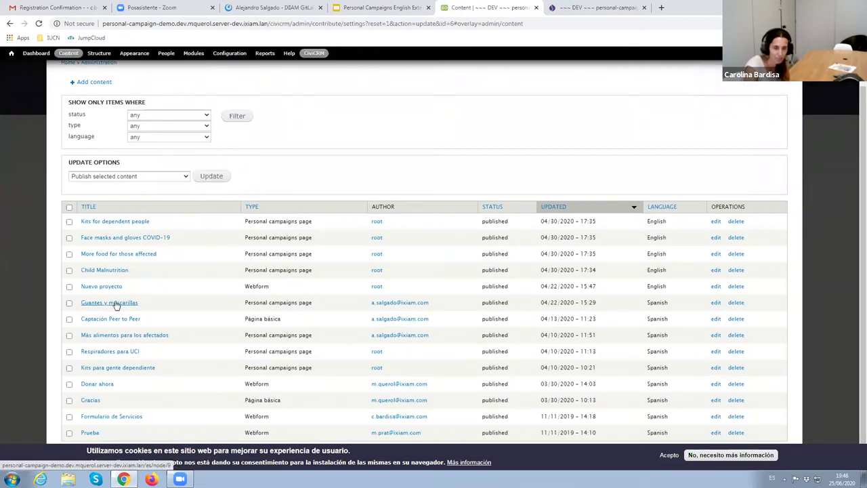
{"action": "left_click", "coordinate": [116, 304]}
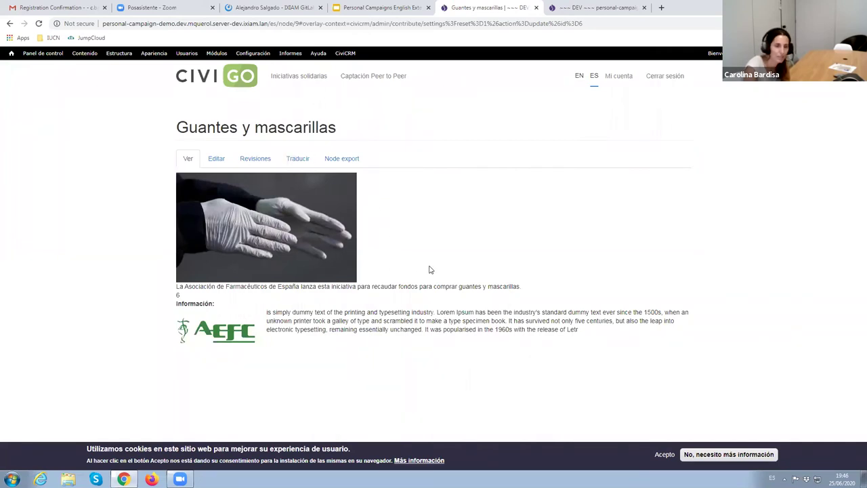
{"action": "left_click", "coordinate": [609, 6]}
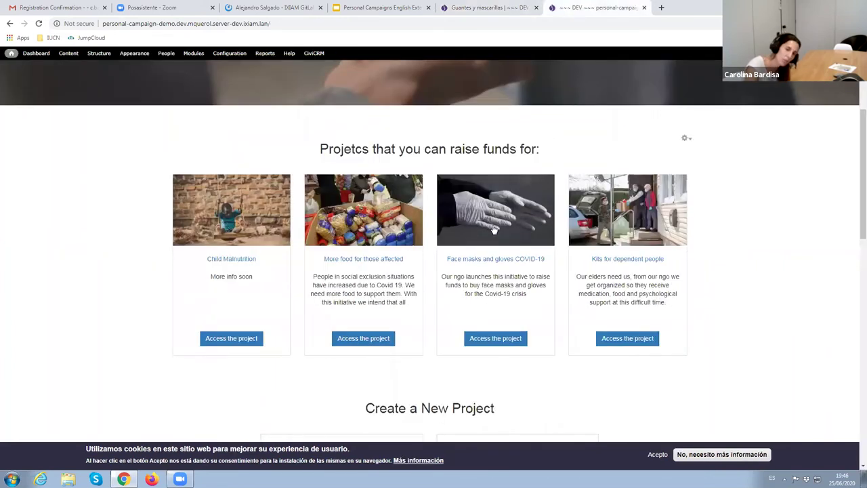
Scroll through the four fundraising projects and the Create a New Project section
{"action": "scroll", "coordinate": [501, 237], "scroll_direction": "up", "scroll_amount": 2}
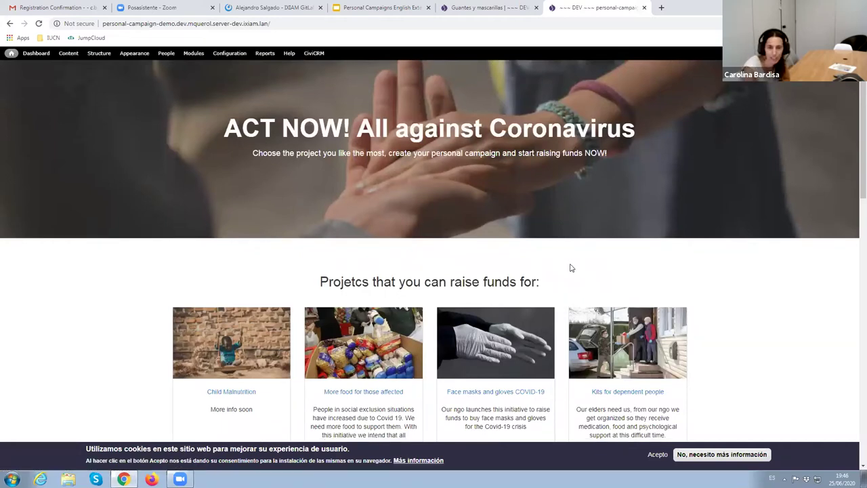
{"action": "scroll", "coordinate": [570, 268], "scroll_direction": "down", "scroll_amount": 1}
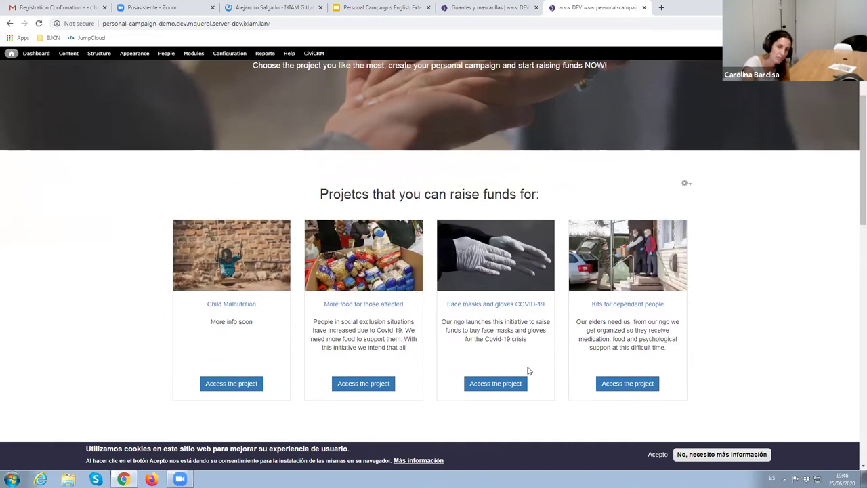
{"action": "scroll", "coordinate": [527, 371], "scroll_direction": "down", "scroll_amount": 1}
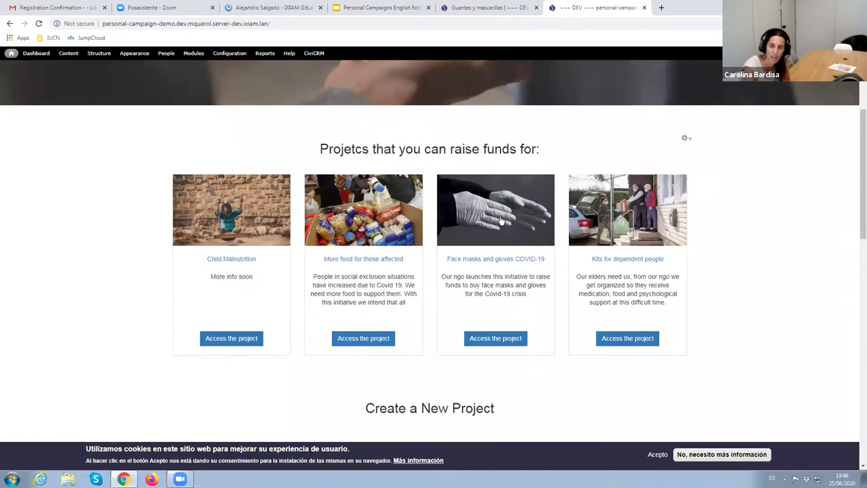
{"action": "scroll", "coordinate": [649, 228], "scroll_direction": "up", "scroll_amount": 4}
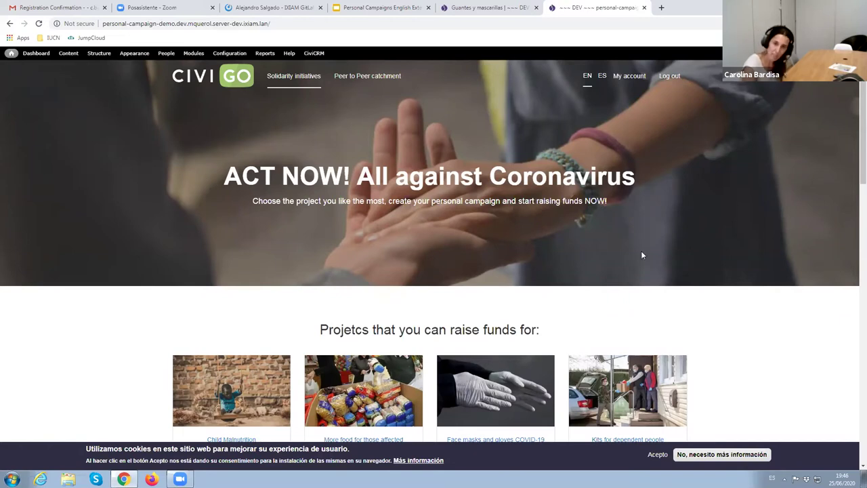
{"action": "scroll", "coordinate": [683, 256], "scroll_direction": "down", "scroll_amount": 3}
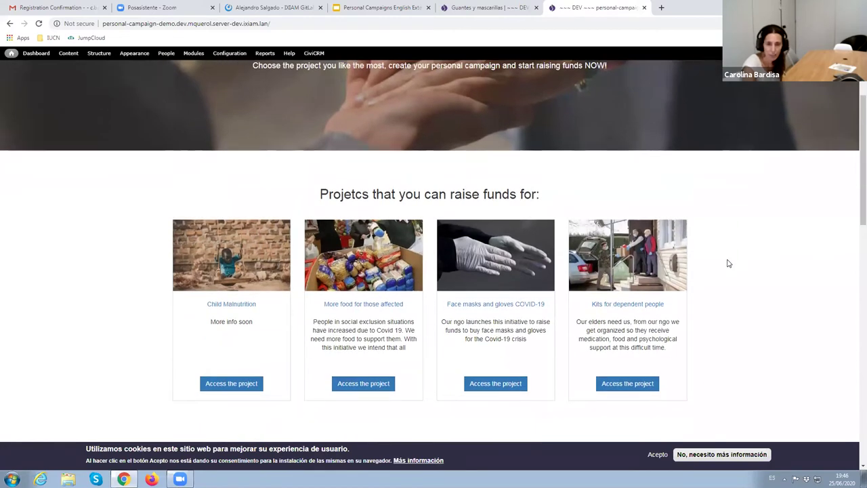
{"action": "scroll", "coordinate": [728, 263], "scroll_direction": "down", "scroll_amount": 2}
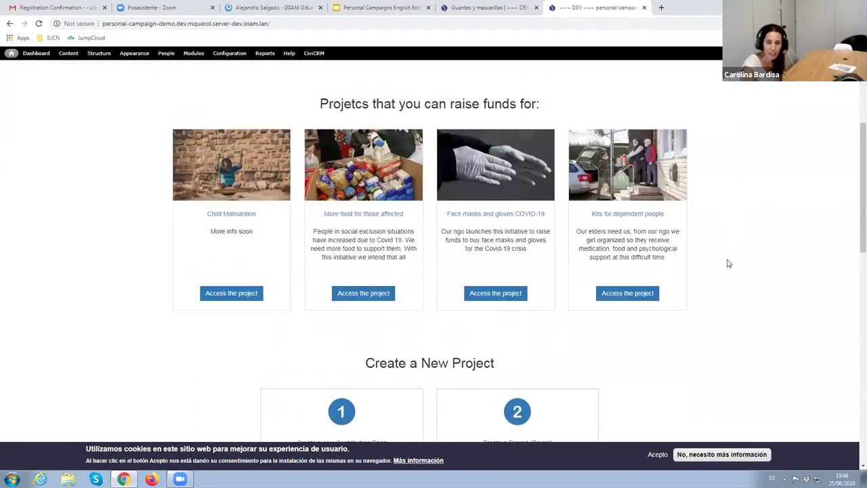
{"action": "scroll", "coordinate": [728, 263], "scroll_direction": "up", "scroll_amount": 2}
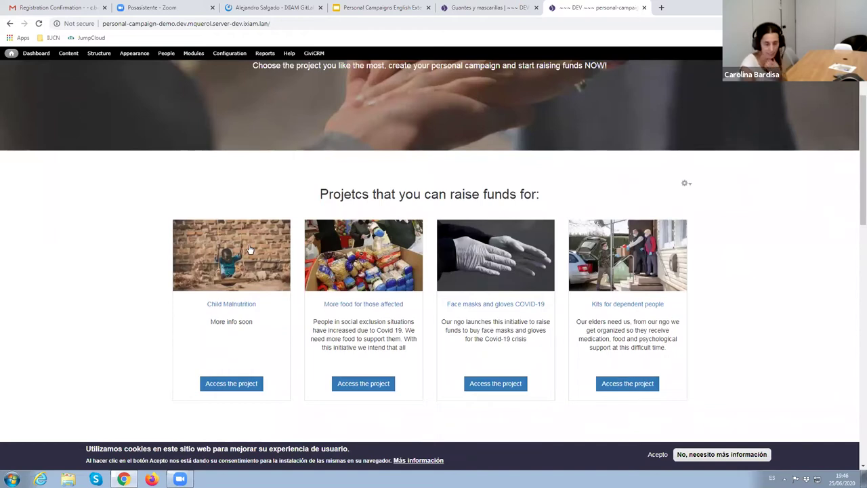
Open the Face masks and gloves COVID-19 project, then its One Drawing a day campaign page
{"action": "left_click", "coordinate": [493, 266]}
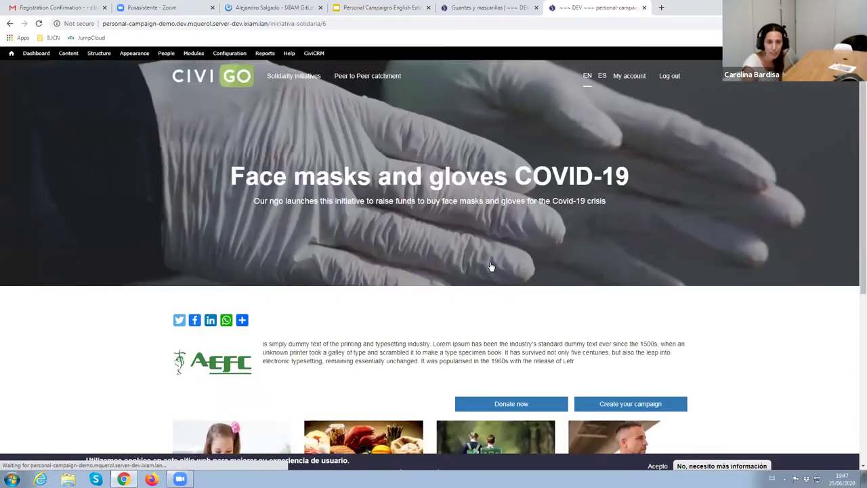
{"action": "scroll", "coordinate": [730, 313], "scroll_direction": "down", "scroll_amount": 2}
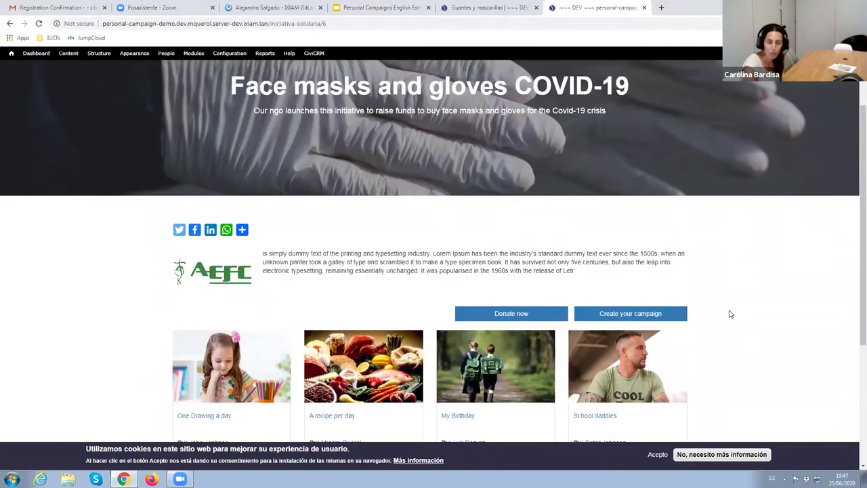
{"action": "scroll", "coordinate": [730, 314], "scroll_direction": "down", "scroll_amount": 1}
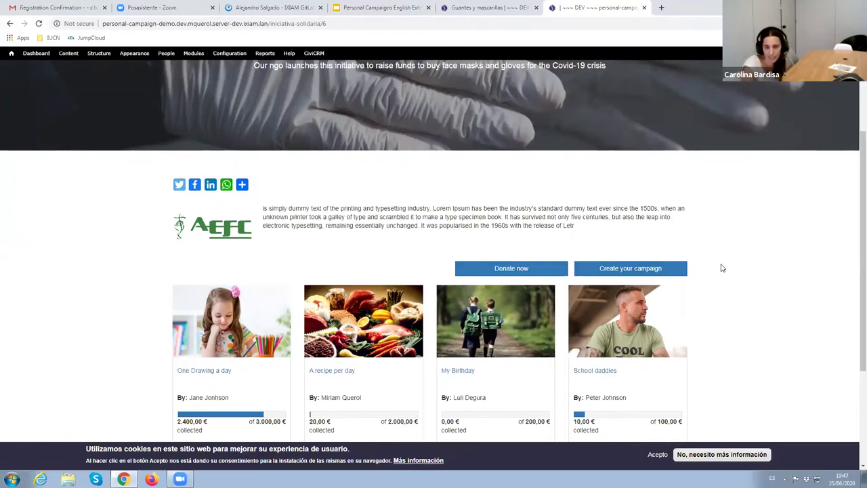
{"action": "scroll", "coordinate": [719, 276], "scroll_direction": "down", "scroll_amount": 1}
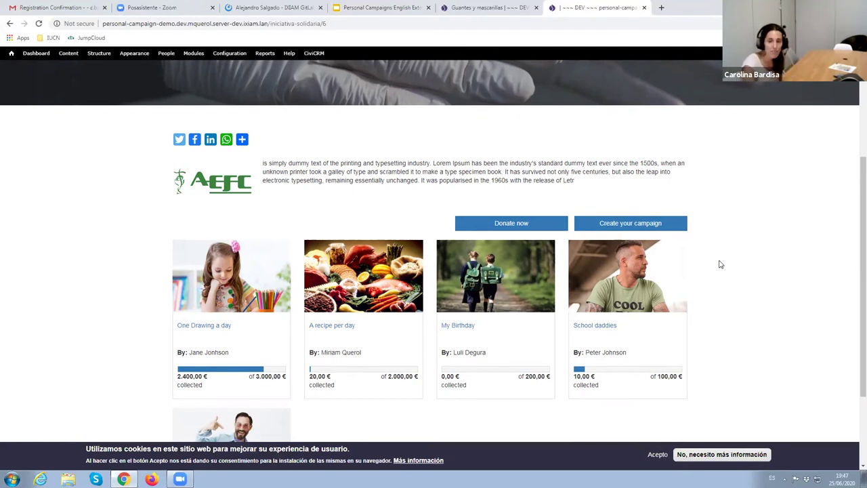
{"action": "scroll", "coordinate": [721, 264], "scroll_direction": "down", "scroll_amount": 1}
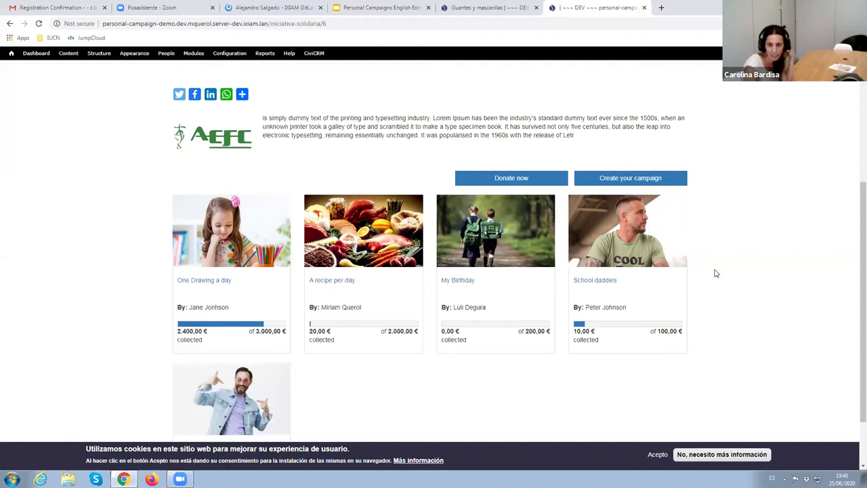
{"action": "scroll", "coordinate": [716, 273], "scroll_direction": "up", "scroll_amount": 1}
{"action": "scroll", "coordinate": [716, 273], "scroll_direction": "down", "scroll_amount": 2}
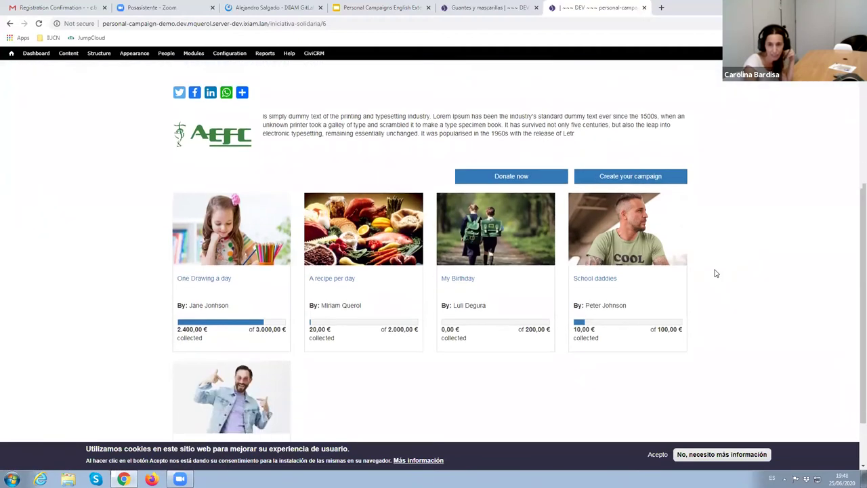
{"action": "scroll", "coordinate": [716, 273], "scroll_direction": "up", "scroll_amount": 2}
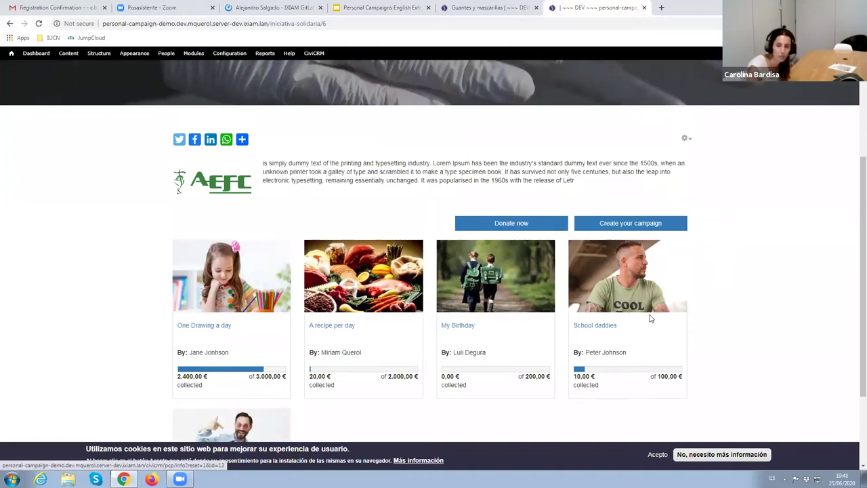
{"action": "scroll", "coordinate": [638, 275], "scroll_direction": "down", "scroll_amount": 1}
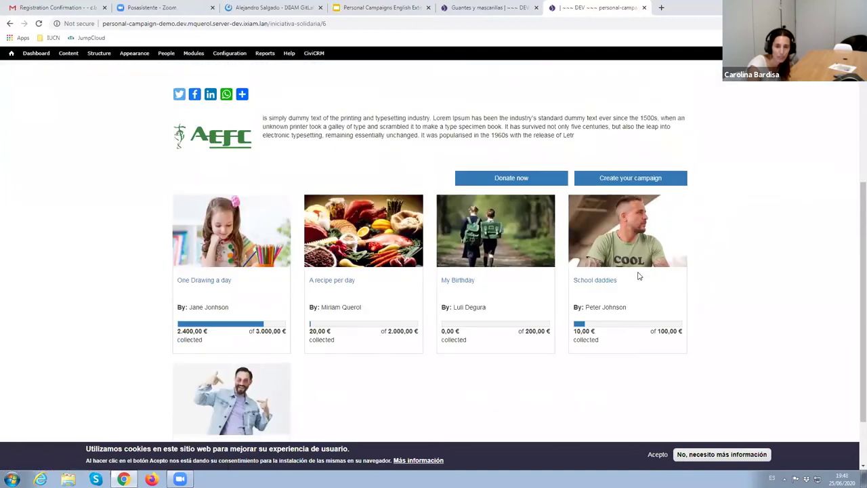
{"action": "left_click", "coordinate": [239, 235]}
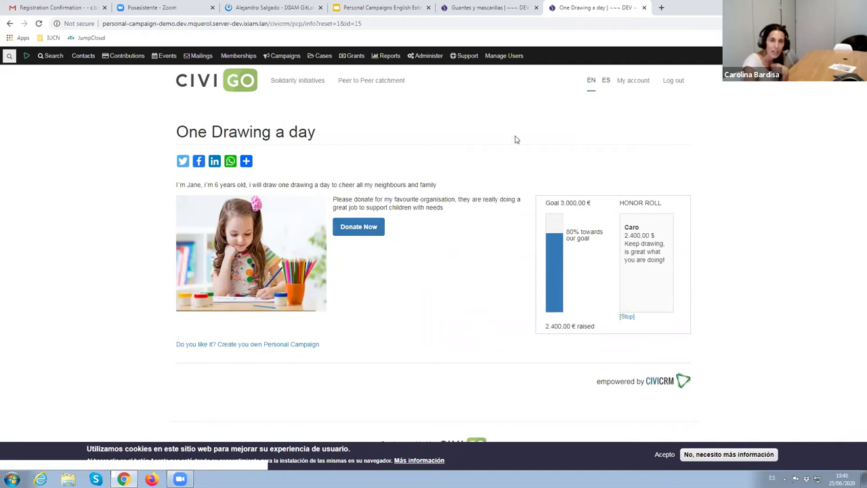
Donate 10,00 $ to One Drawing a day, entering the donor's e-mail address when required
{"action": "left_click", "coordinate": [358, 227]}
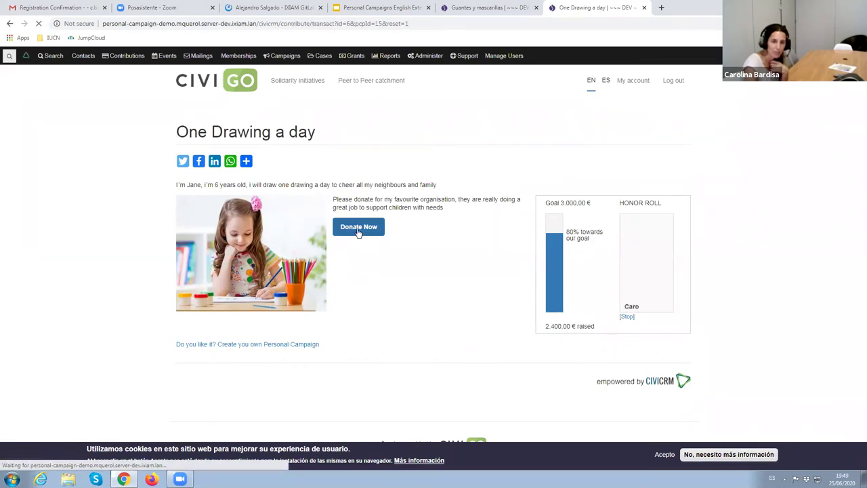
{"action": "left_click", "coordinate": [286, 154]}
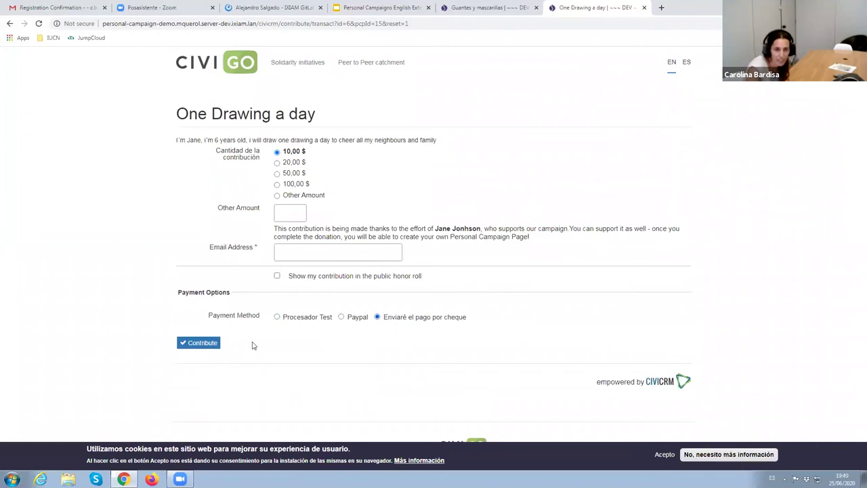
{"action": "left_click", "coordinate": [207, 347]}
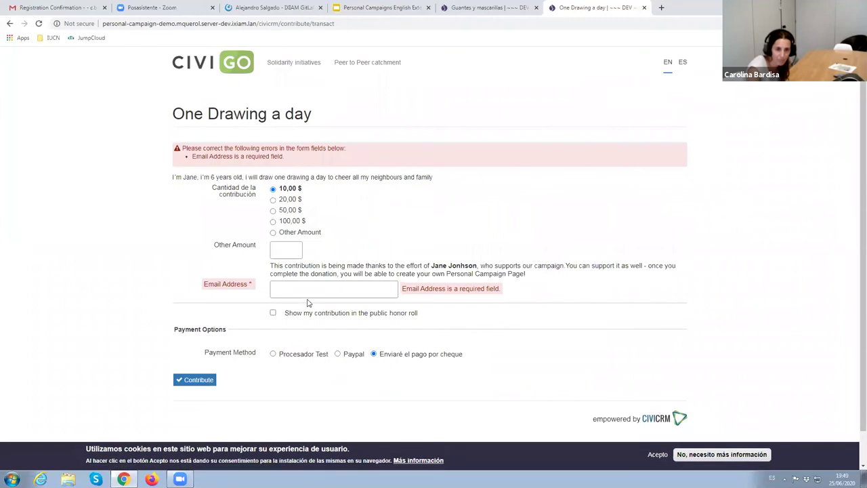
{"action": "left_click", "coordinate": [310, 292]}
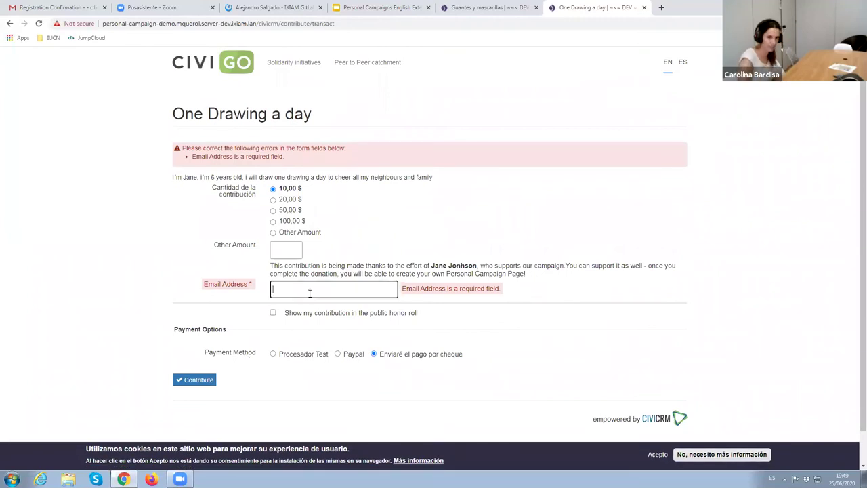
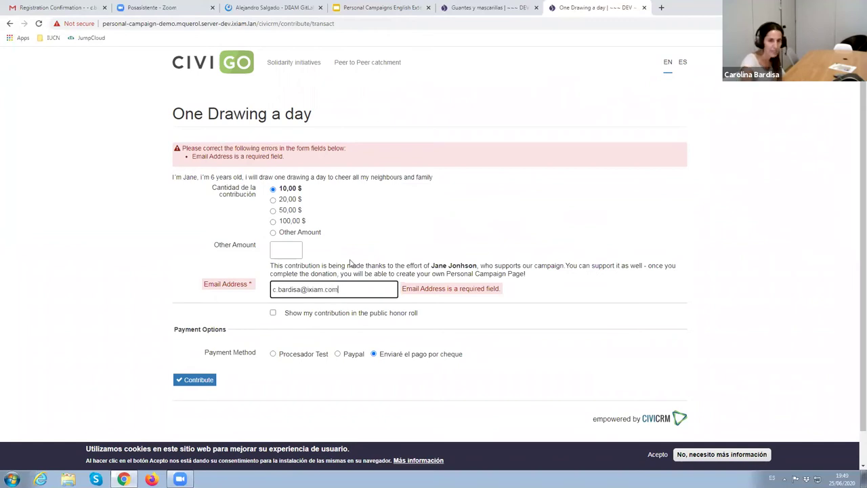
{"action": "left_click", "coordinate": [198, 379]}
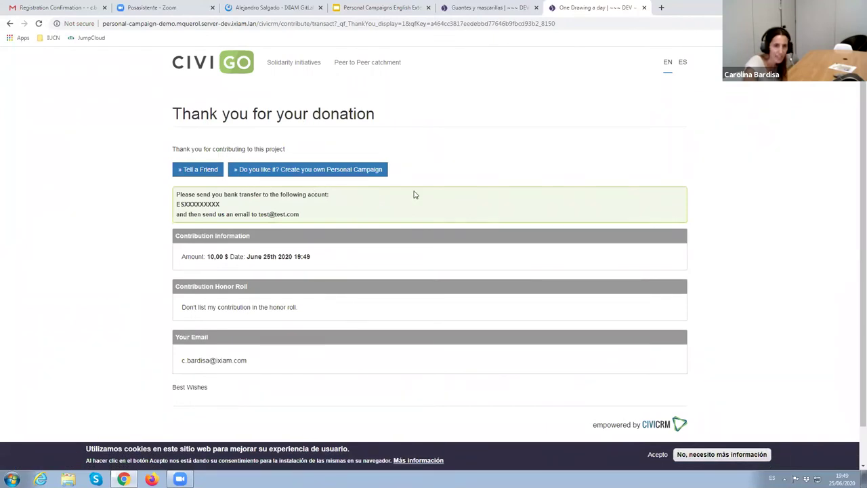
Open the 'Create you own Personal Campaign' link in a new tab
{"action": "scroll", "coordinate": [461, 221], "scroll_direction": "down", "scroll_amount": 1}
{"action": "scroll", "coordinate": [461, 220], "scroll_direction": "up", "scroll_amount": 1}
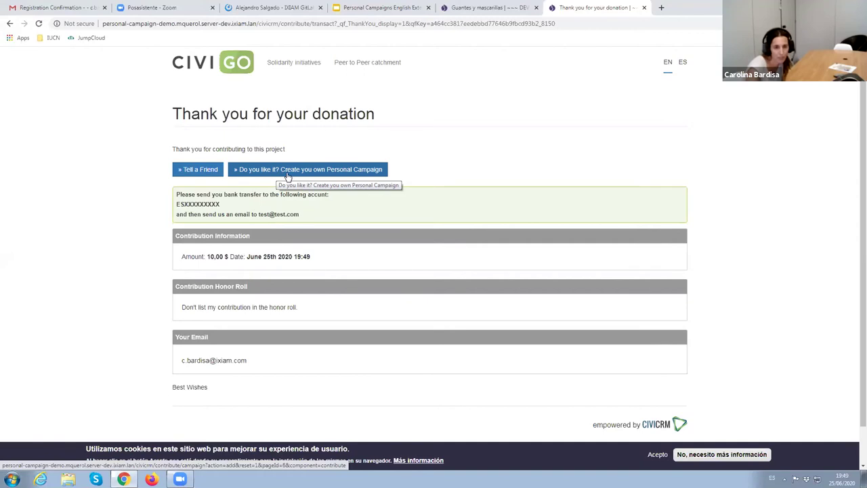
{"action": "right_click", "coordinate": [287, 177]}
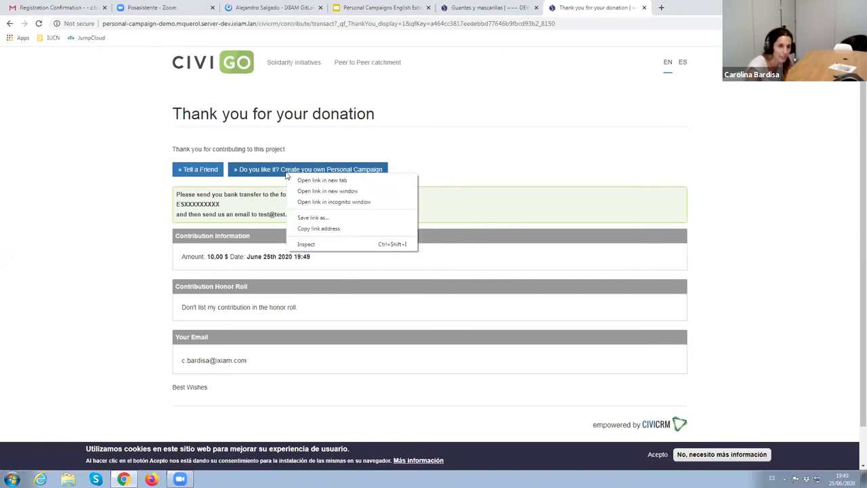
{"action": "left_click", "coordinate": [309, 181]}
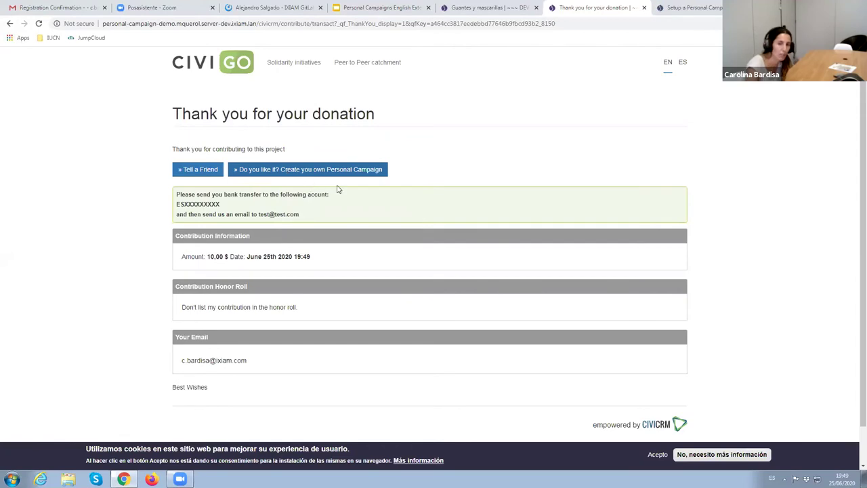
Enter the new fundraiser's first name, last name and e-mail address, then continue to Step 2
{"action": "left_click", "coordinate": [706, 8]}
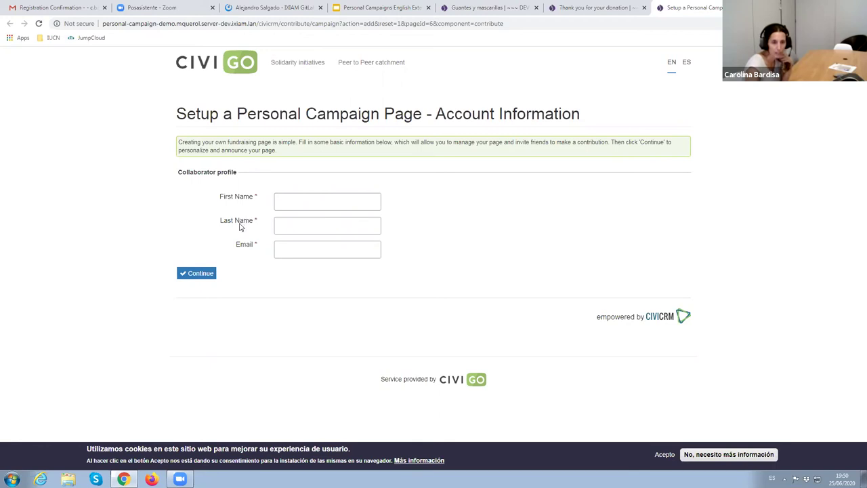
{"action": "left_click", "coordinate": [296, 204]}
{"action": "type", "text": "c"}
{"action": "key", "text": "BackSpace"}
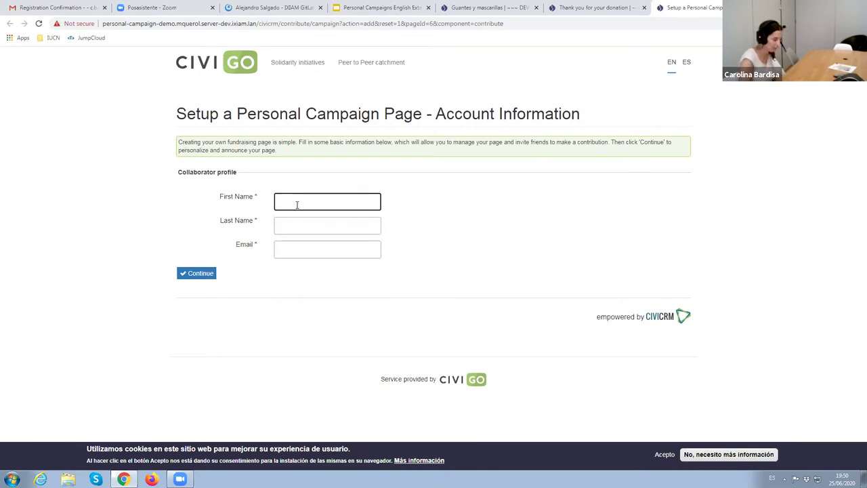
{"action": "key", "text": "Tab"}
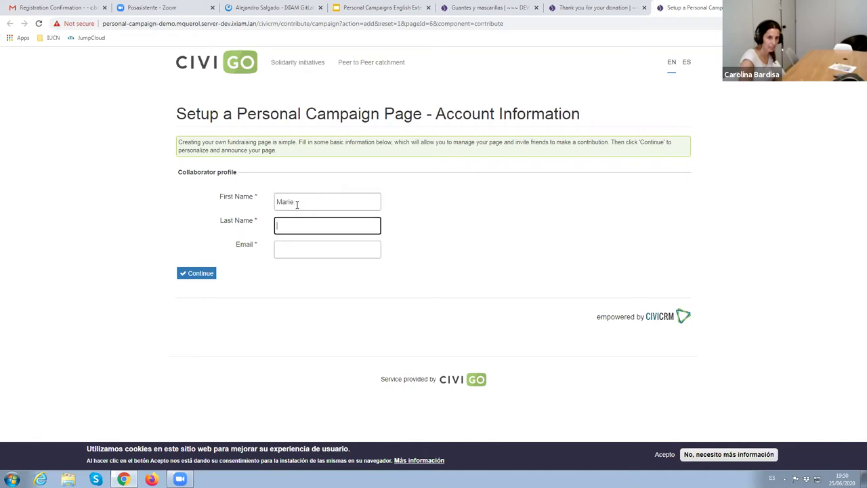
{"action": "left_click", "coordinate": [310, 245]}
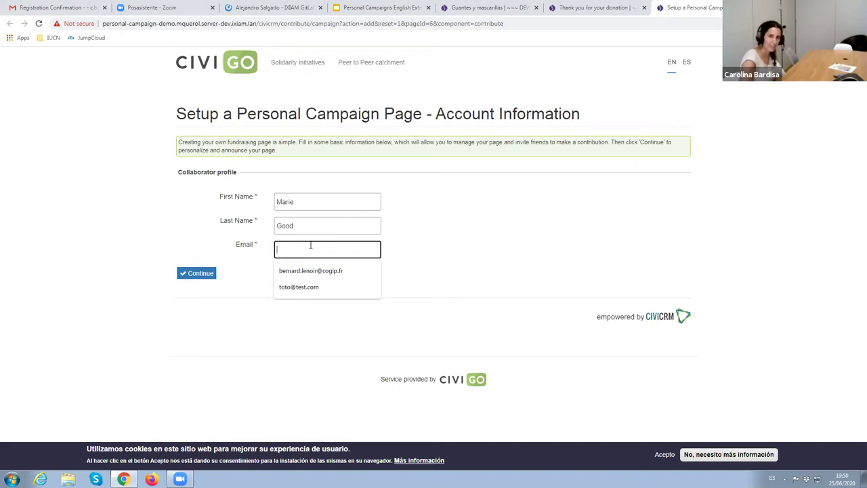
{"action": "left_click", "coordinate": [203, 273]}
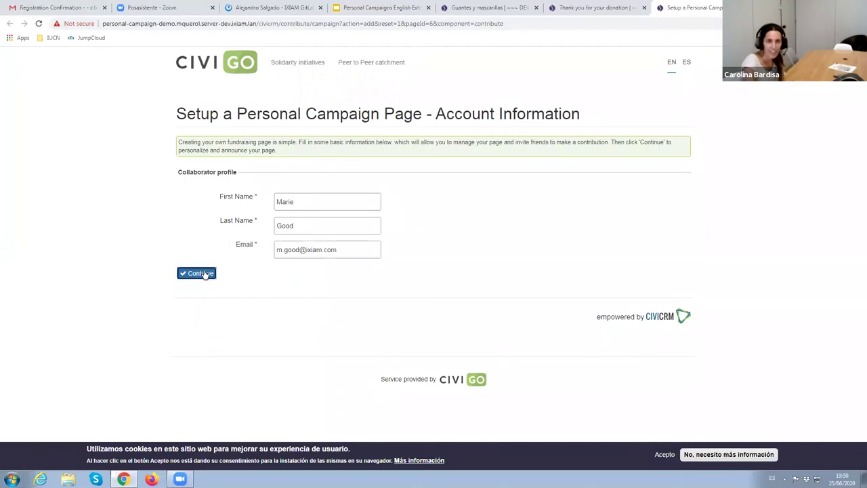
Title the campaign page 'a new tree every day' with welcome text 'I will plant a tree everyday'
{"action": "scroll", "coordinate": [664, 320], "scroll_direction": "down", "scroll_amount": 1}
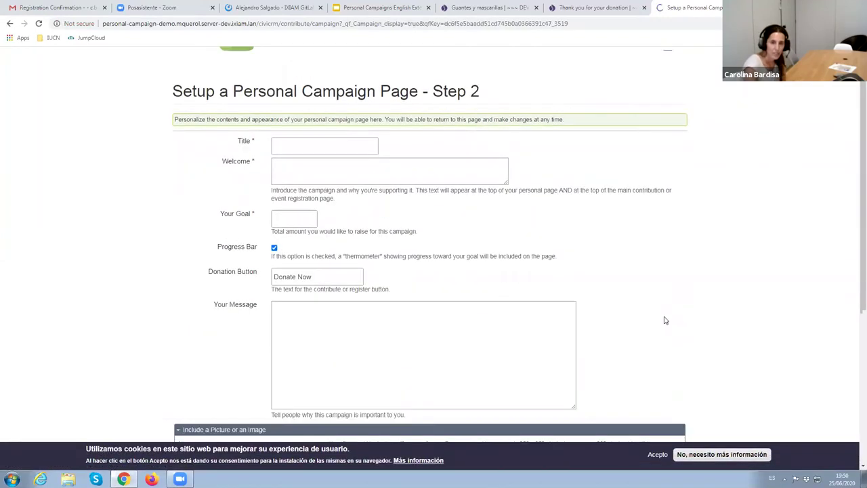
{"action": "scroll", "coordinate": [664, 320], "scroll_direction": "down", "scroll_amount": 1}
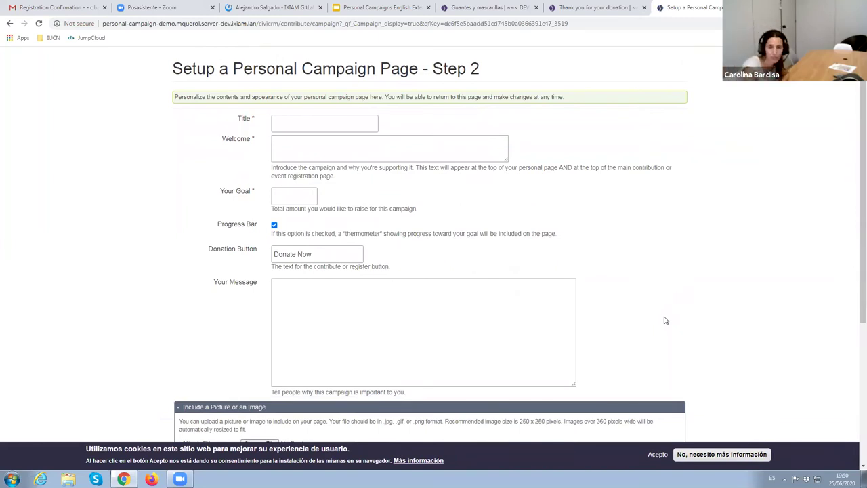
{"action": "left_click", "coordinate": [304, 128]}
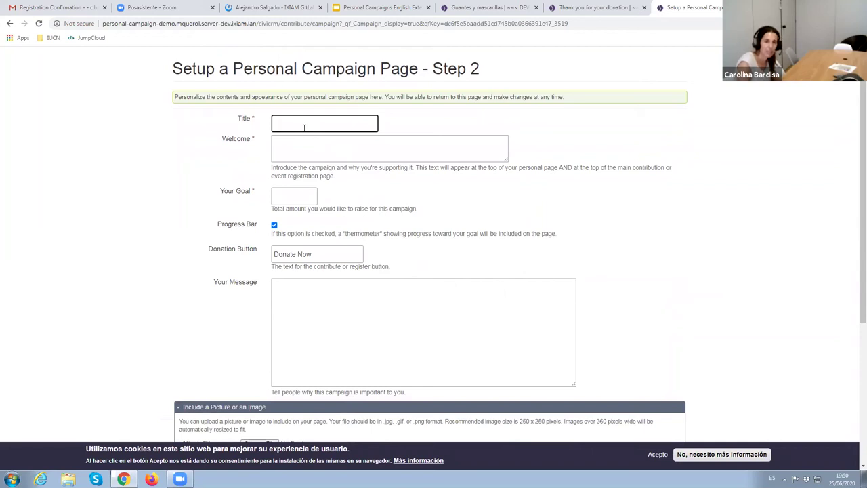
{"action": "type", "text": "I"}
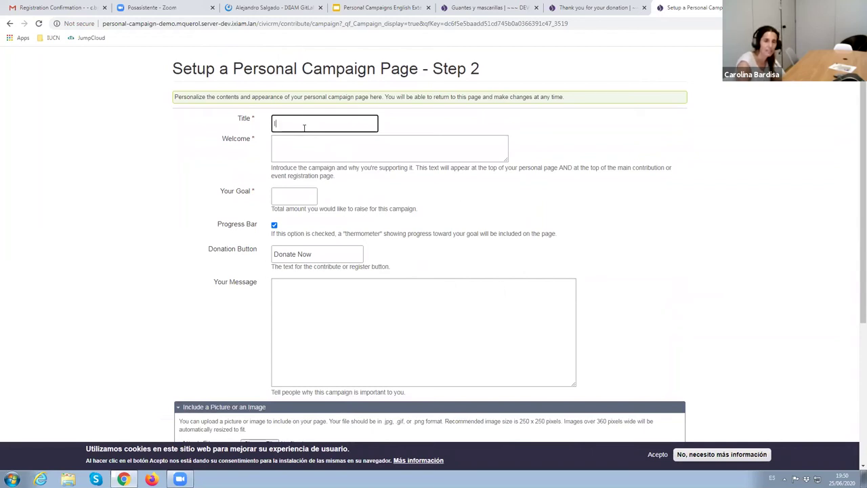
{"action": "type", "text": "a new tree every day"}
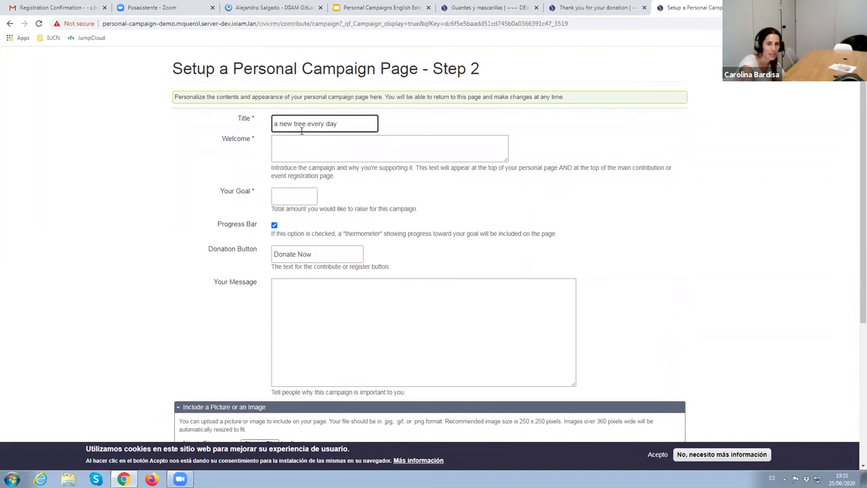
{"action": "left_click", "coordinate": [293, 145]}
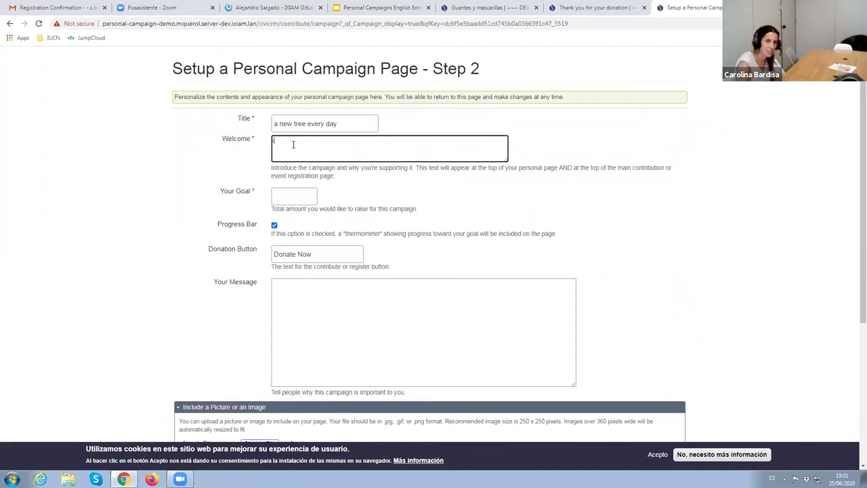
{"action": "type", "text": "I will plant"}
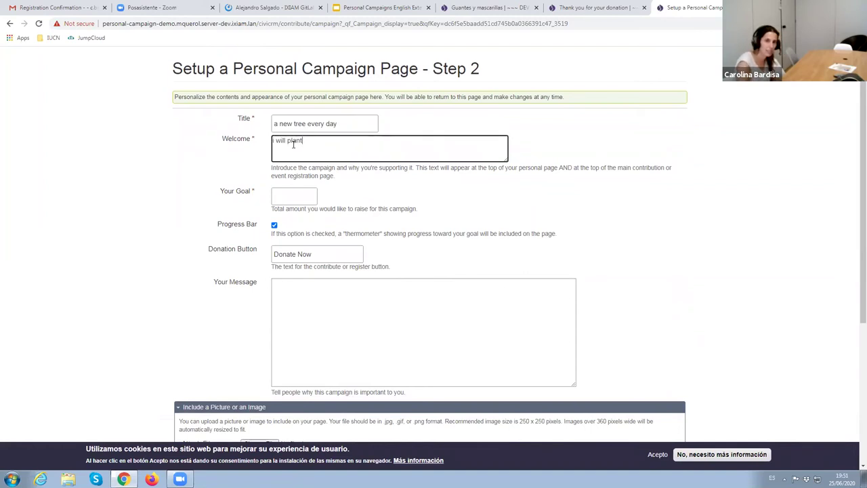
{"action": "type", "text": " a tree everyday"}
Set the personal campaign's fundraising goal to 3000
{"action": "left_click", "coordinate": [306, 296]}
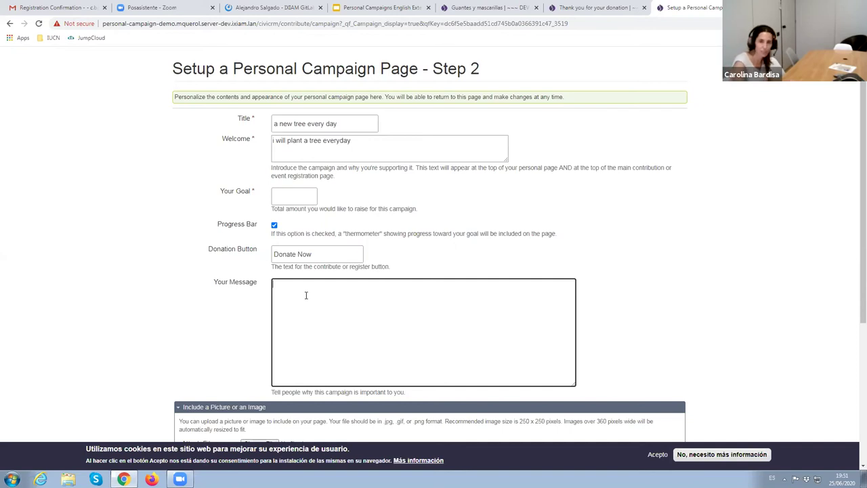
{"action": "left_click", "coordinate": [281, 195]}
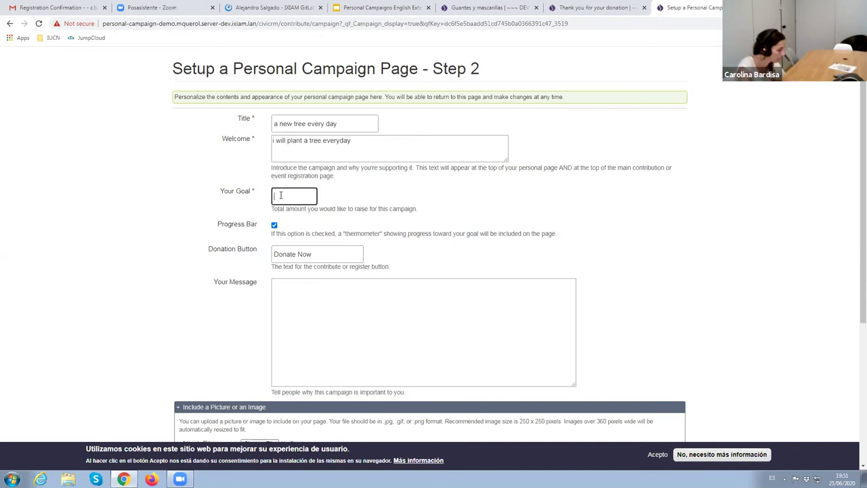
{"action": "type", "text": "3000"}
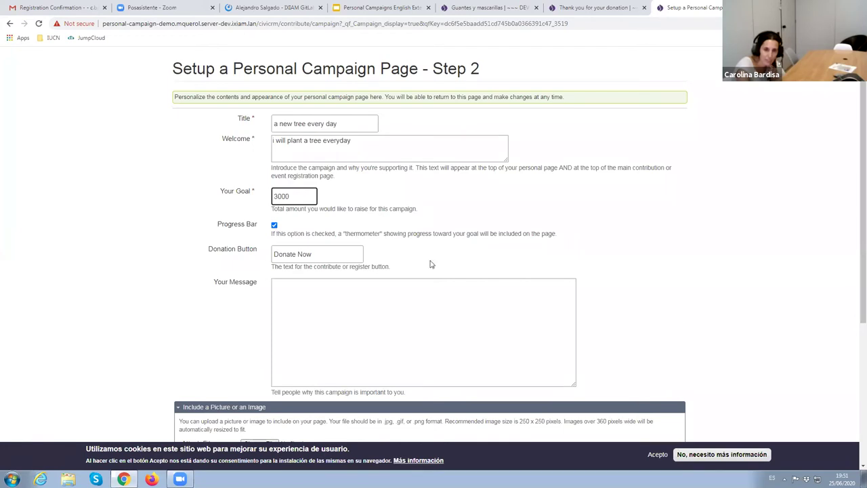
Attach tree.jpg from Sample Pictures as the campaign picture and save the campaign page
{"action": "scroll", "coordinate": [680, 322], "scroll_direction": "down", "scroll_amount": 3}
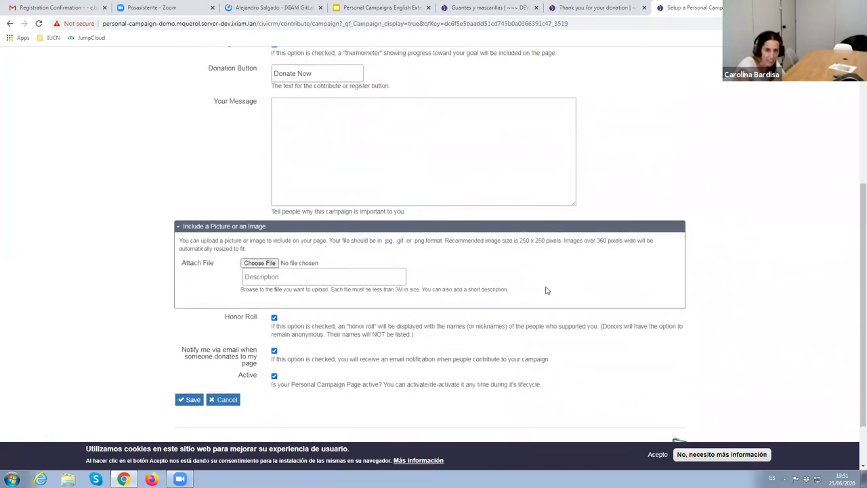
{"action": "left_click", "coordinate": [266, 265]}
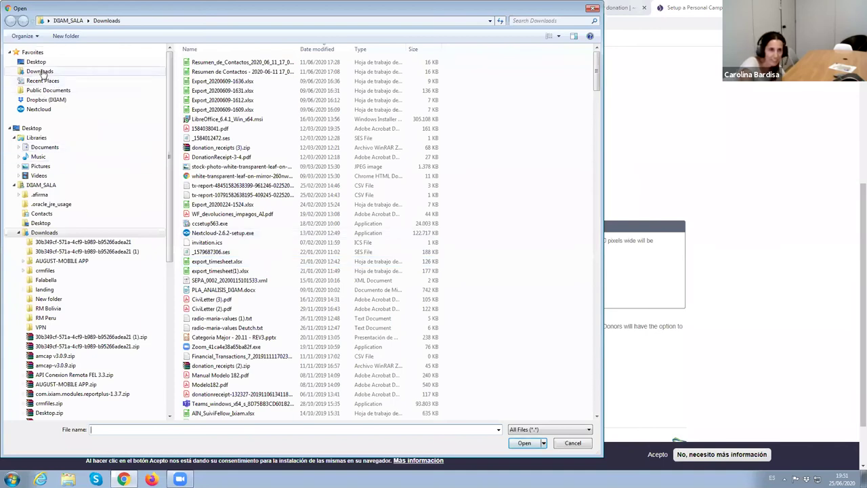
{"action": "left_click", "coordinate": [42, 166]}
{"action": "double_click", "coordinate": [204, 102]}
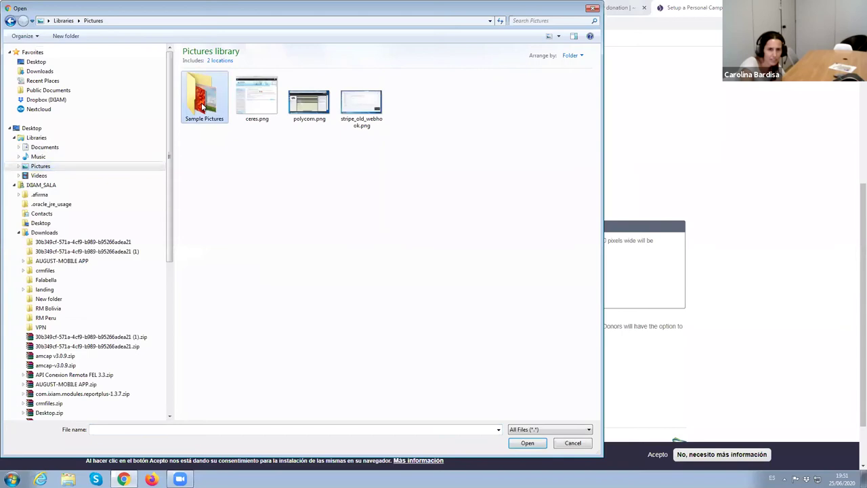
{"action": "double_click", "coordinate": [572, 98]}
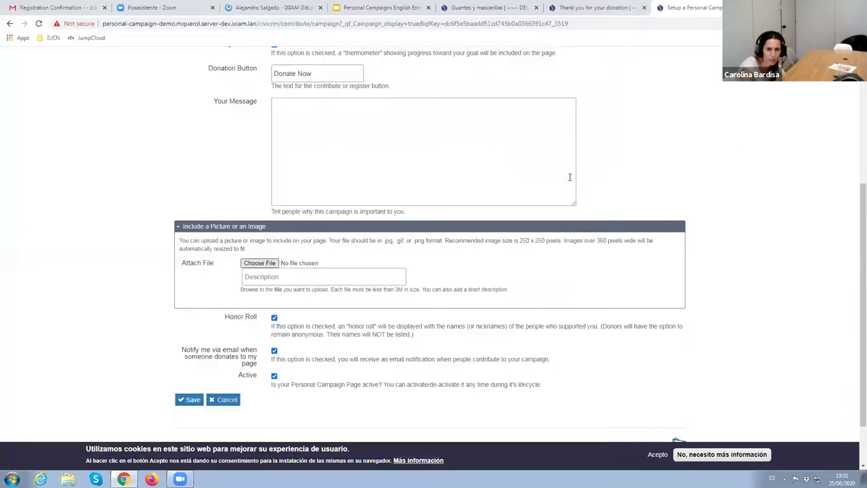
{"action": "scroll", "coordinate": [349, 346], "scroll_direction": "down", "scroll_amount": 1}
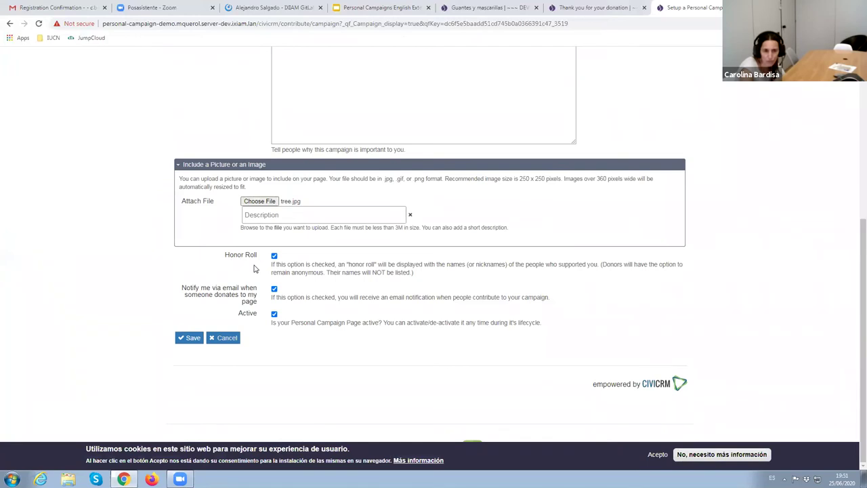
{"action": "left_click", "coordinate": [194, 338]}
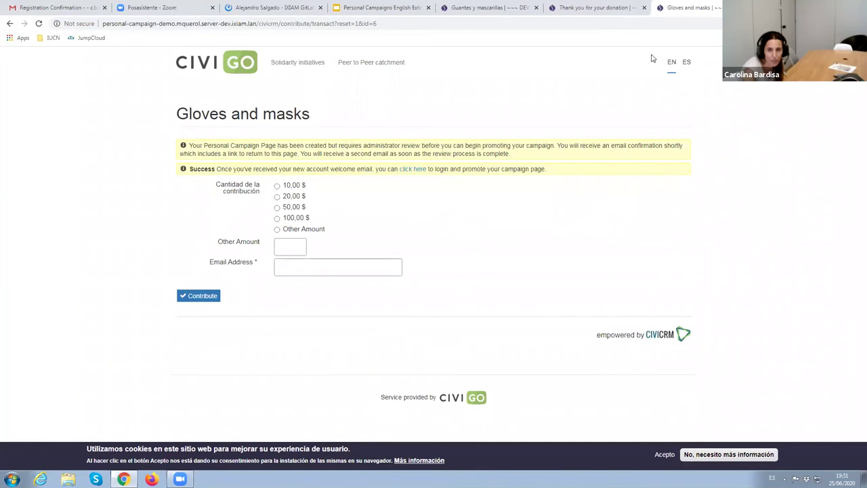
Check the donation thank-you page, return to Guantes y mascarillas, and open the CiviCRM dashboard
{"action": "left_click", "coordinate": [600, 8]}
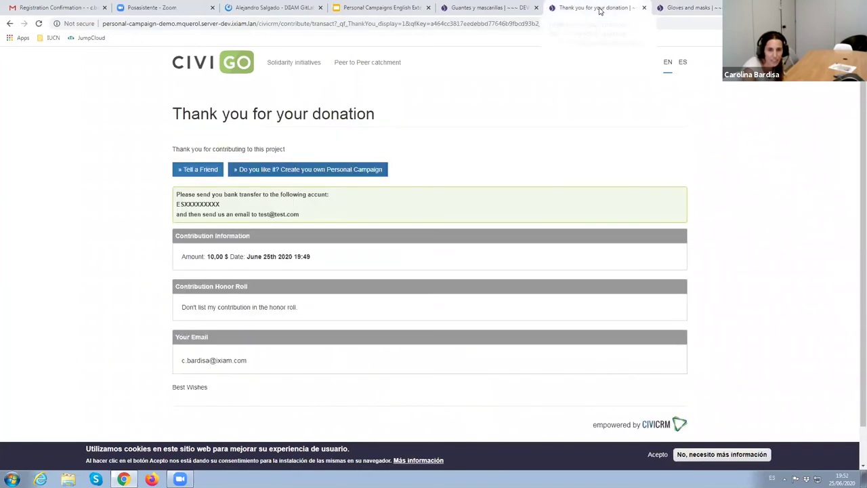
{"action": "left_click", "coordinate": [502, 7]}
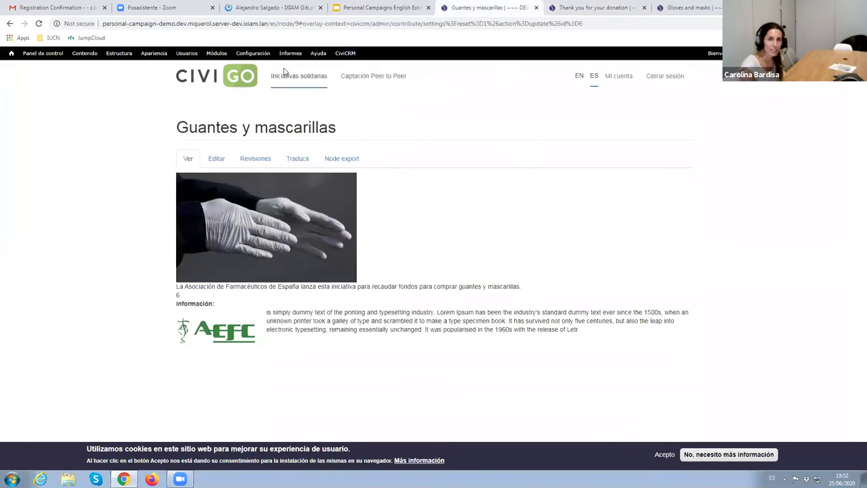
{"action": "left_click", "coordinate": [350, 58]}
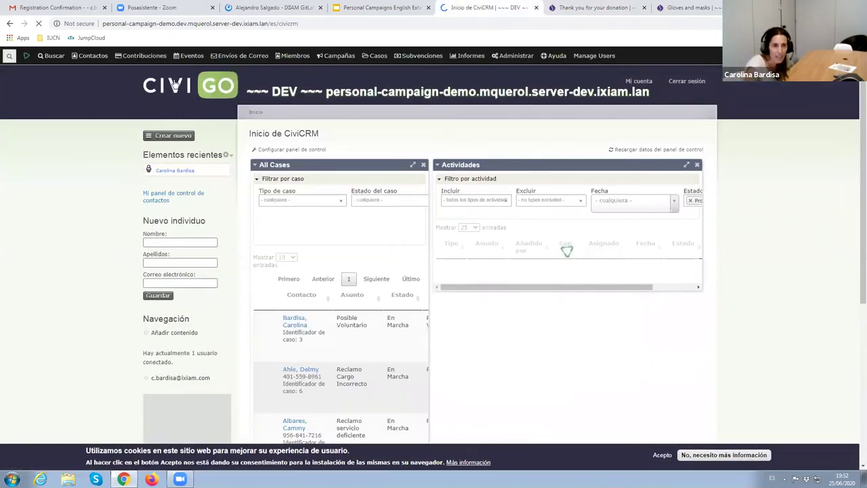
Bring up the Contribuciones dropdown on the CiviCRM dashboard
{"action": "mouse_move", "coordinate": [156, 65]}
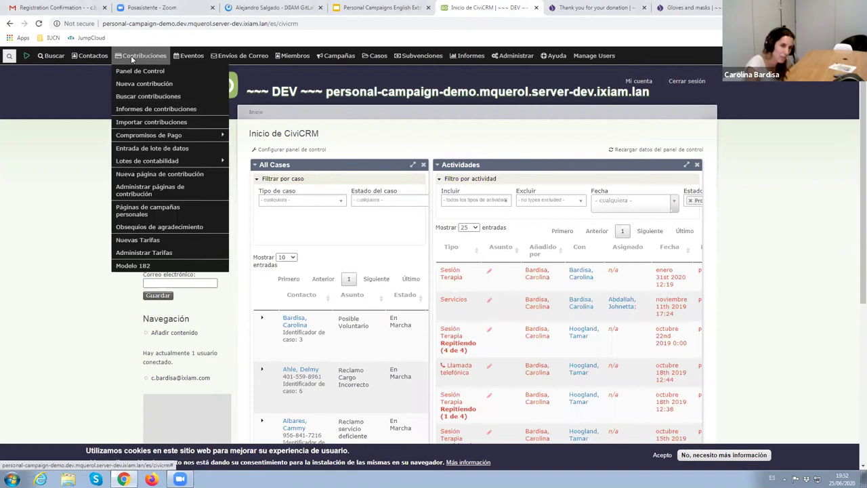
Open Páginas de campañas personales and preview 'a new tree every day' in a new tab
{"action": "left_click", "coordinate": [151, 214]}
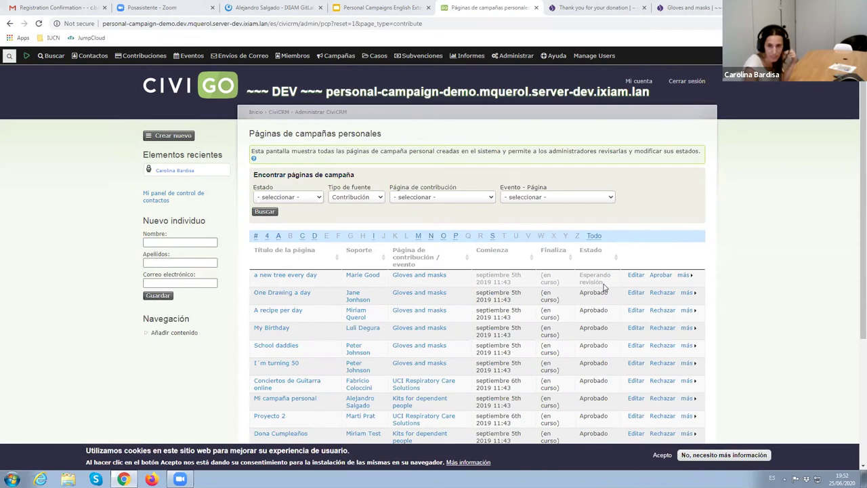
{"action": "right_click", "coordinate": [293, 280]}
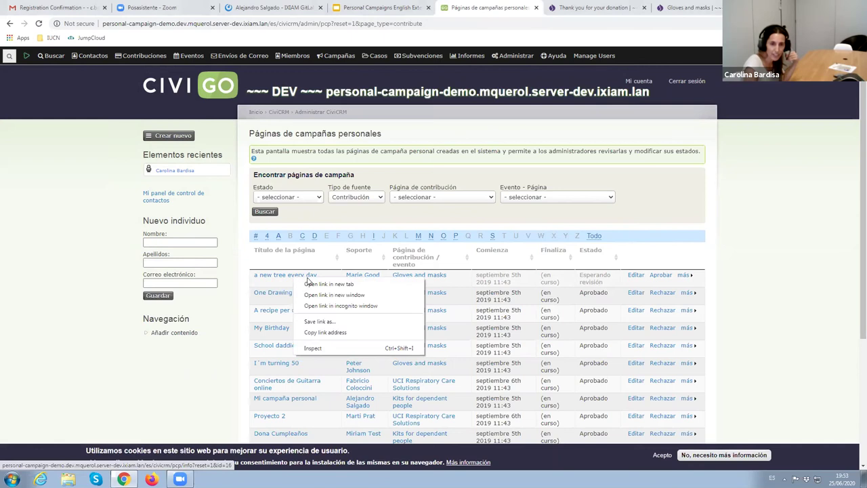
{"action": "left_click", "coordinate": [310, 282]}
{"action": "key", "text": "ctrl+Tab"}
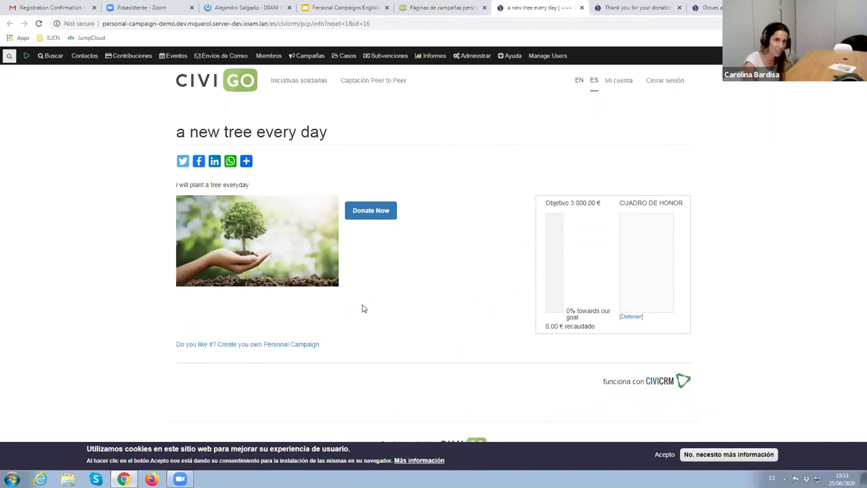
{"action": "key", "text": "ctrl+shift+Tab"}
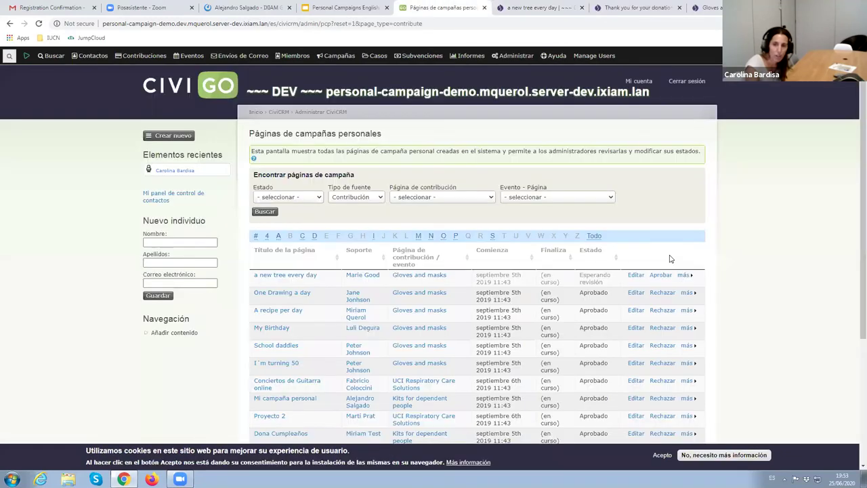
Approve 'a new tree every day', then load the site root showing the four fundraising projects
{"action": "left_click", "coordinate": [655, 276]}
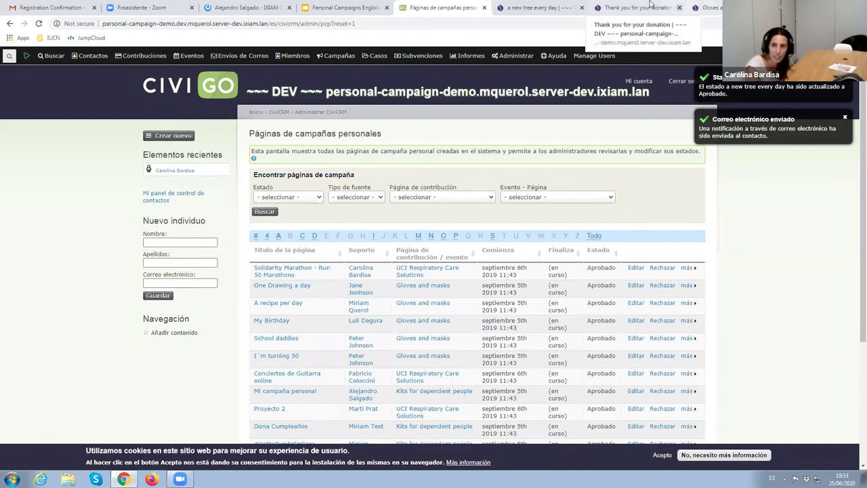
{"action": "left_click", "coordinate": [534, 7]}
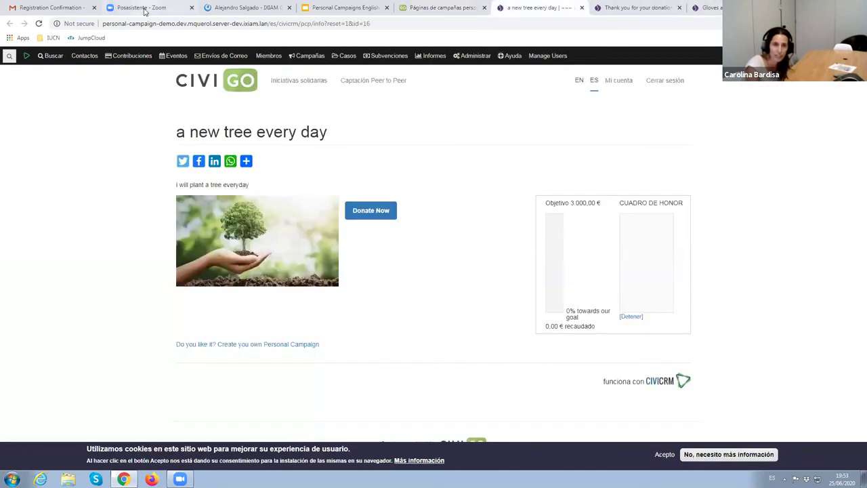
{"action": "left_click", "coordinate": [312, 28]}
{"action": "left_click_drag", "start_coordinate": [270, 28], "coordinate": [415, 28]}
{"action": "key", "text": "BackSpace"}
{"action": "key", "text": "Return"}
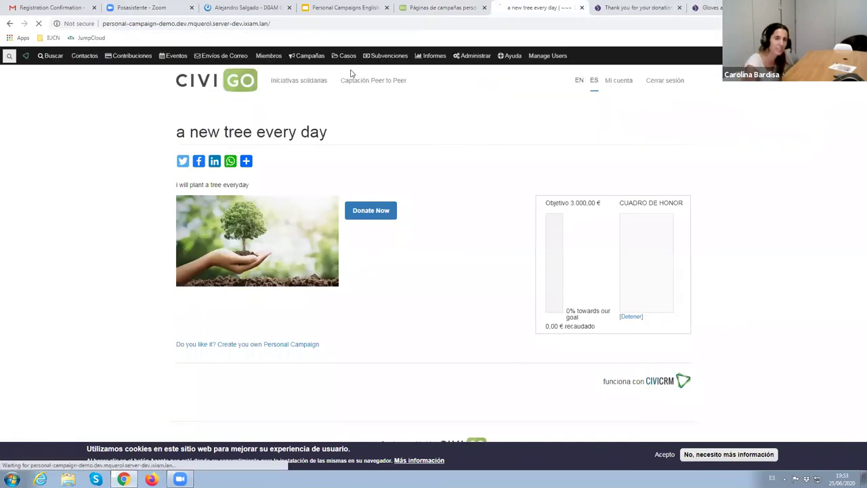
{"action": "scroll", "coordinate": [539, 243], "scroll_direction": "down", "scroll_amount": 4}
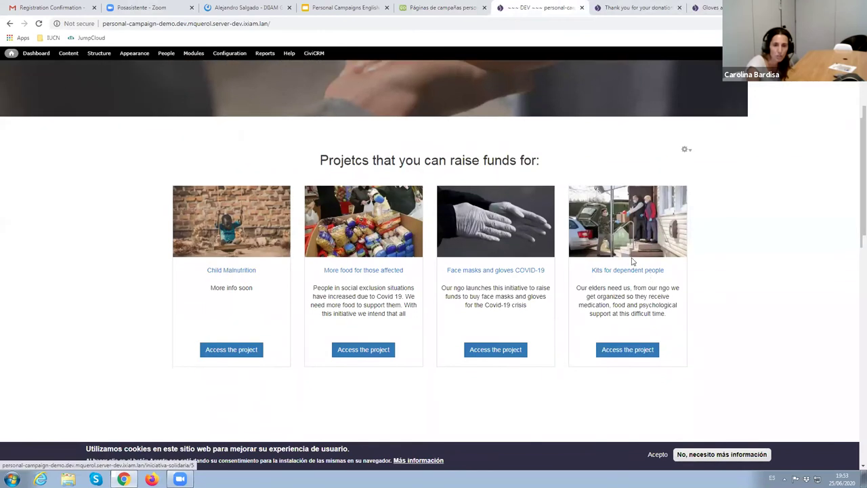
{"action": "scroll", "coordinate": [553, 186], "scroll_direction": "up", "scroll_amount": 2}
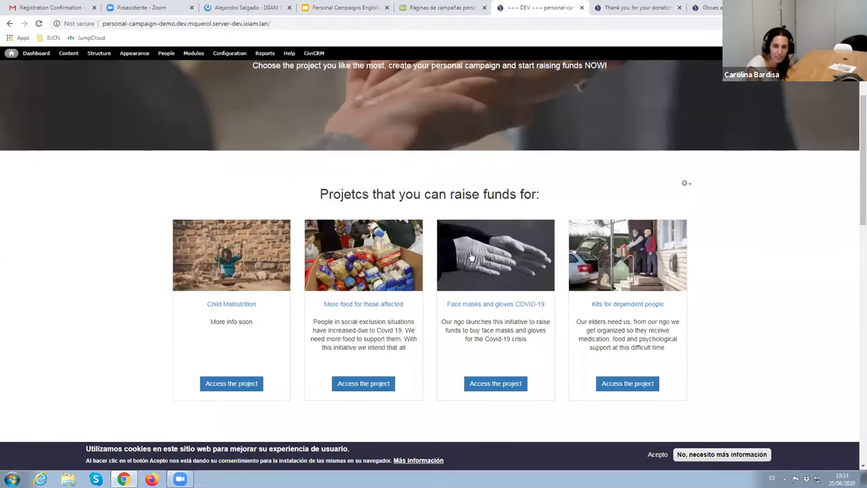
{"action": "left_click", "coordinate": [471, 256]}
{"action": "scroll", "coordinate": [444, 284], "scroll_direction": "down", "scroll_amount": 2}
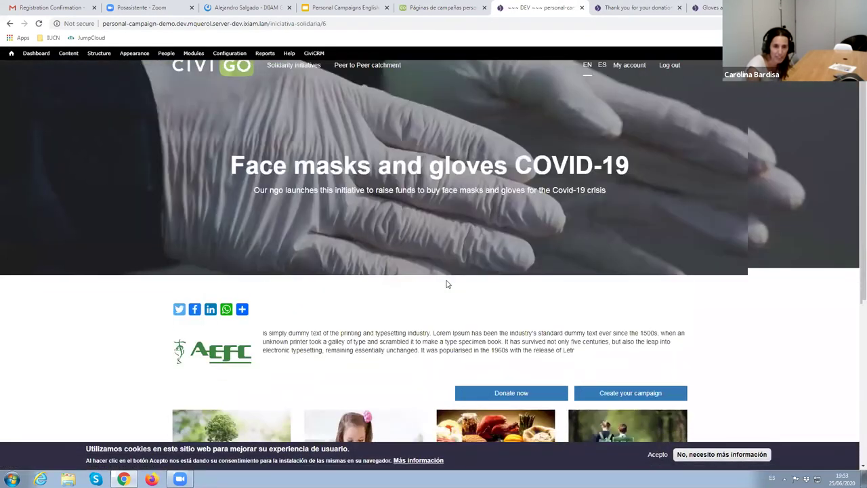
{"action": "scroll", "coordinate": [446, 283], "scroll_direction": "down", "scroll_amount": 1}
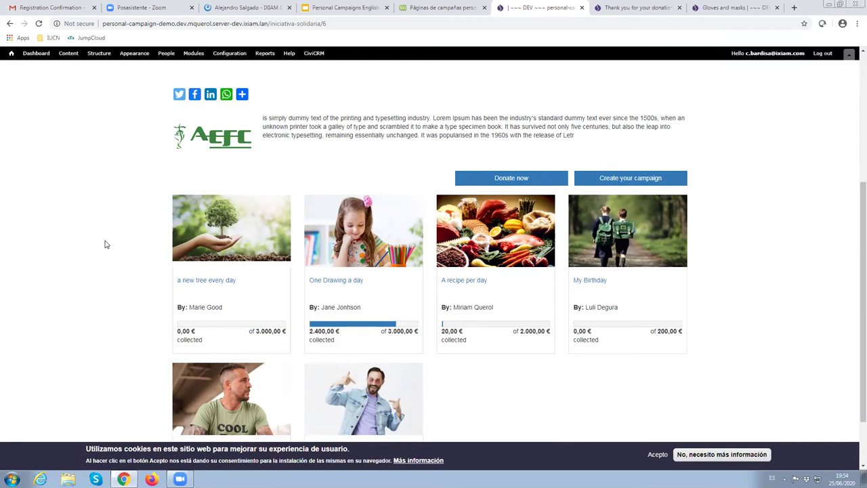
{"action": "scroll", "coordinate": [106, 240], "scroll_direction": "up", "scroll_amount": 1}
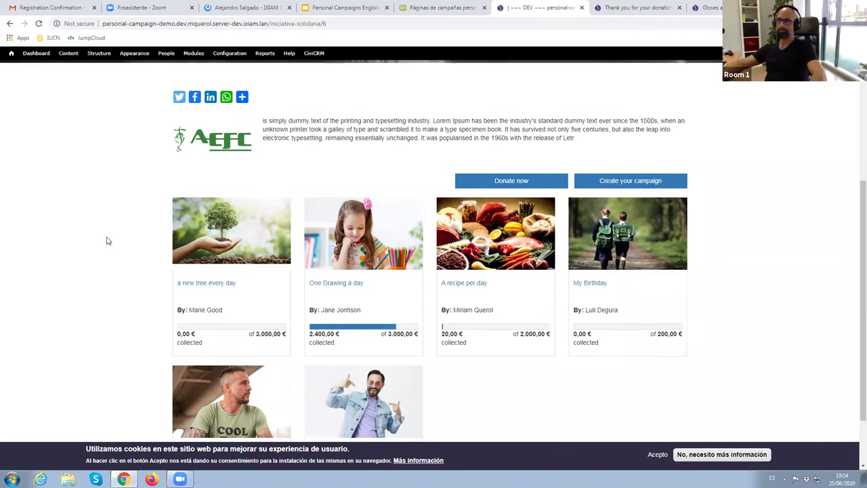
{"action": "scroll", "coordinate": [106, 240], "scroll_direction": "down", "scroll_amount": 2}
{"action": "scroll", "coordinate": [106, 241], "scroll_direction": "up", "scroll_amount": 1}
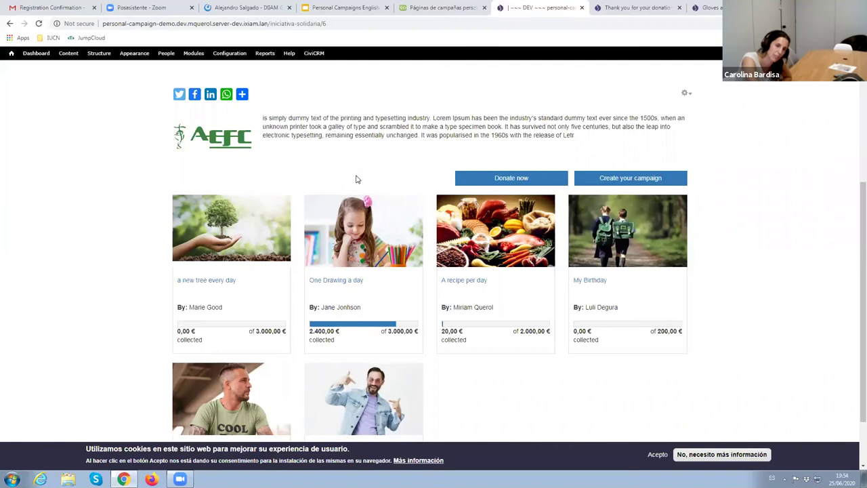
{"action": "scroll", "coordinate": [357, 179], "scroll_direction": "up", "scroll_amount": 4}
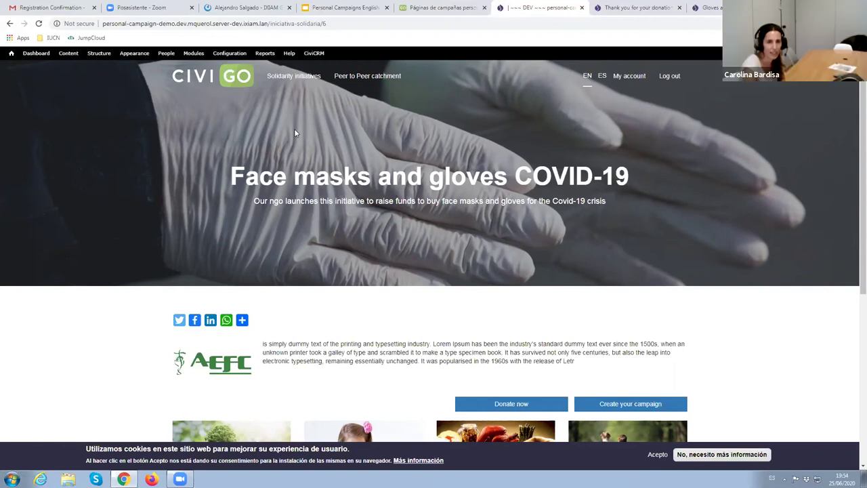
{"action": "scroll", "coordinate": [538, 238], "scroll_direction": "down", "scroll_amount": 4}
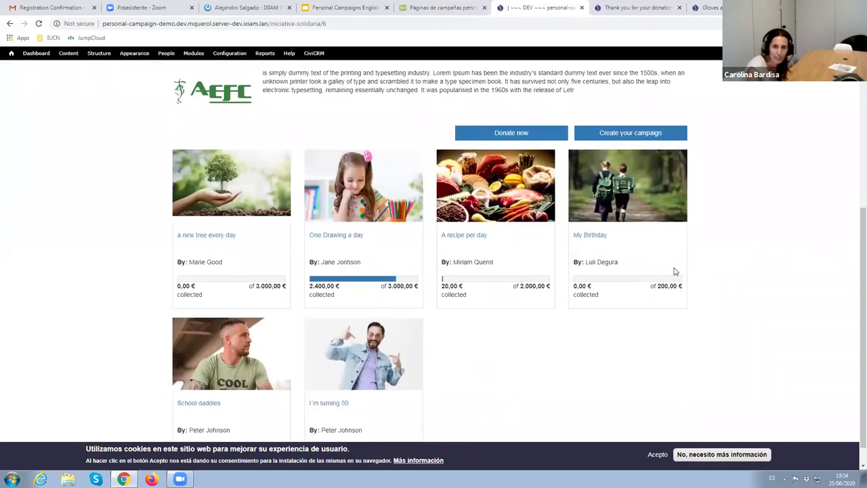
{"action": "scroll", "coordinate": [674, 271], "scroll_direction": "up", "scroll_amount": 3}
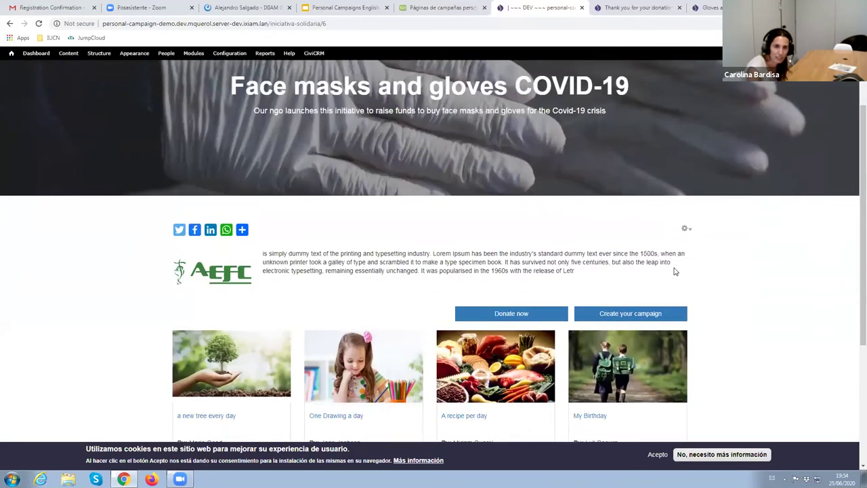
Go back to the home page and browse Projects, Create a New Project and Latest personal campaigns
{"action": "left_click", "coordinate": [12, 25]}
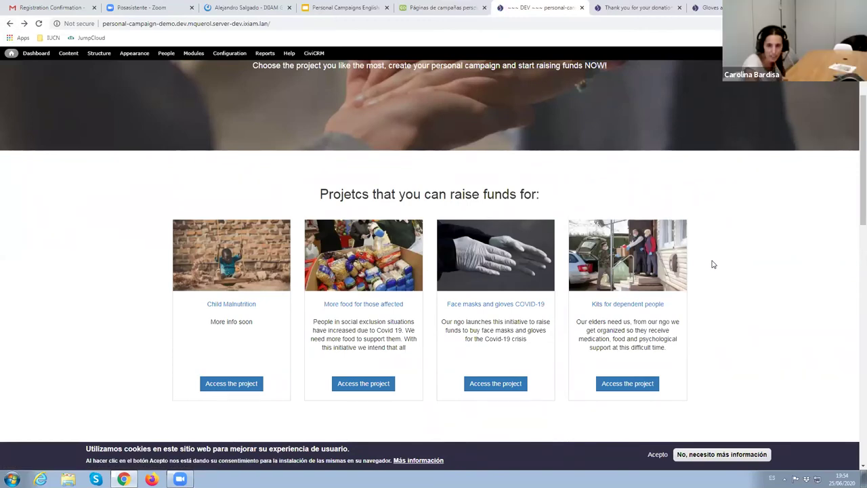
{"action": "scroll", "coordinate": [712, 264], "scroll_direction": "down", "scroll_amount": 3}
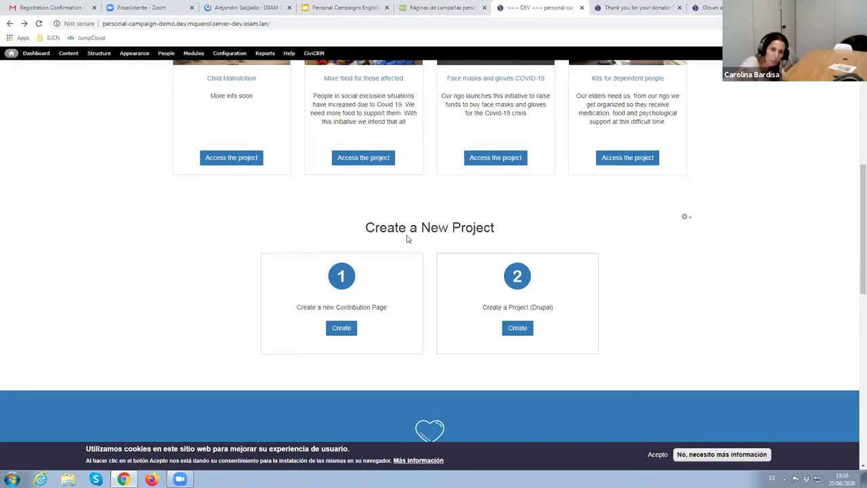
{"action": "scroll", "coordinate": [654, 275], "scroll_direction": "up", "scroll_amount": 3}
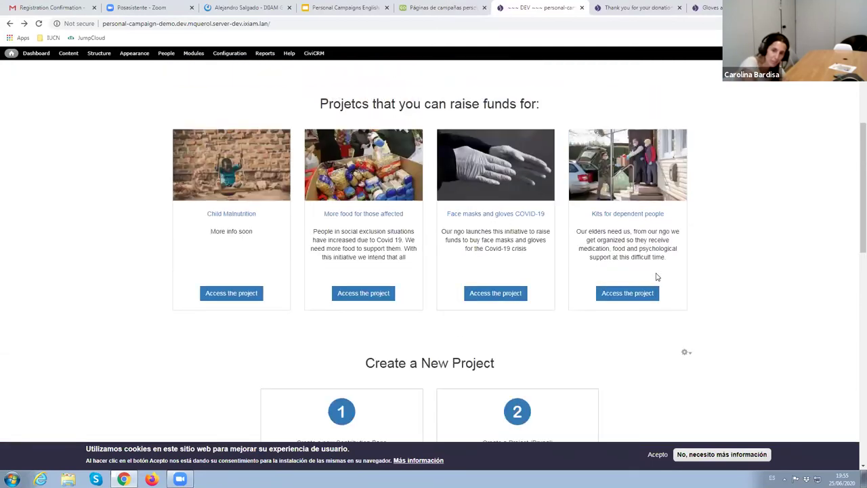
{"action": "scroll", "coordinate": [708, 321], "scroll_direction": "down", "scroll_amount": 2}
{"action": "scroll", "coordinate": [710, 320], "scroll_direction": "down", "scroll_amount": 2}
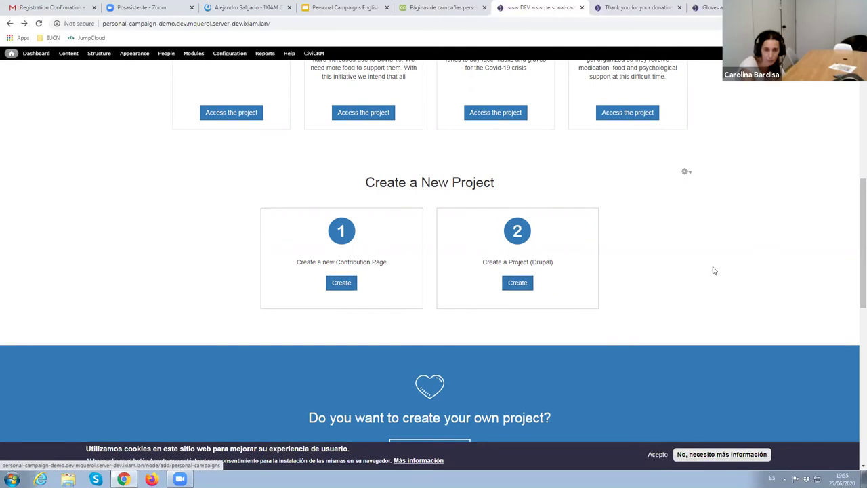
{"action": "scroll", "coordinate": [690, 267], "scroll_direction": "down", "scroll_amount": 3}
{"action": "scroll", "coordinate": [690, 267], "scroll_direction": "down", "scroll_amount": 2}
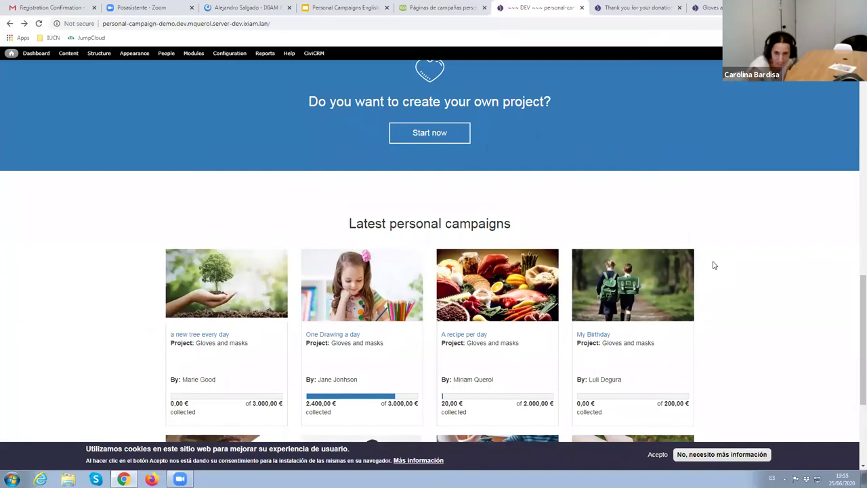
{"action": "scroll", "coordinate": [714, 265], "scroll_direction": "down", "scroll_amount": 1}
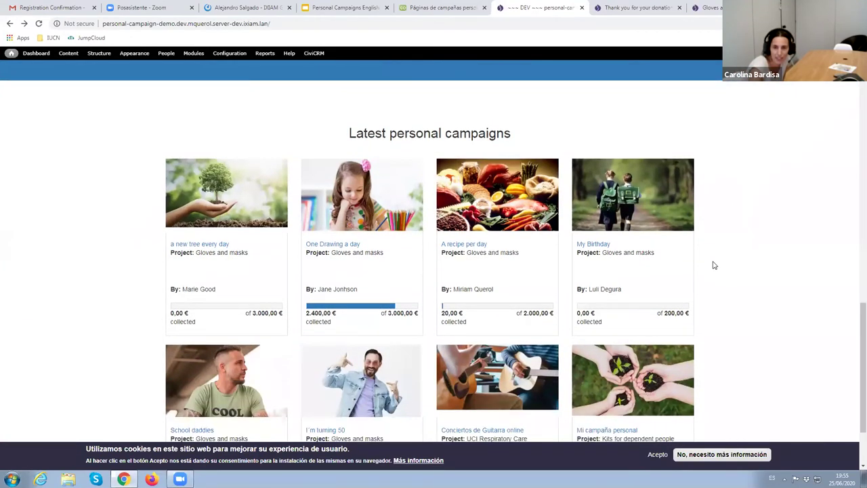
{"action": "scroll", "coordinate": [712, 264], "scroll_direction": "down", "scroll_amount": 1}
{"action": "scroll", "coordinate": [627, 246], "scroll_direction": "up", "scroll_amount": 1}
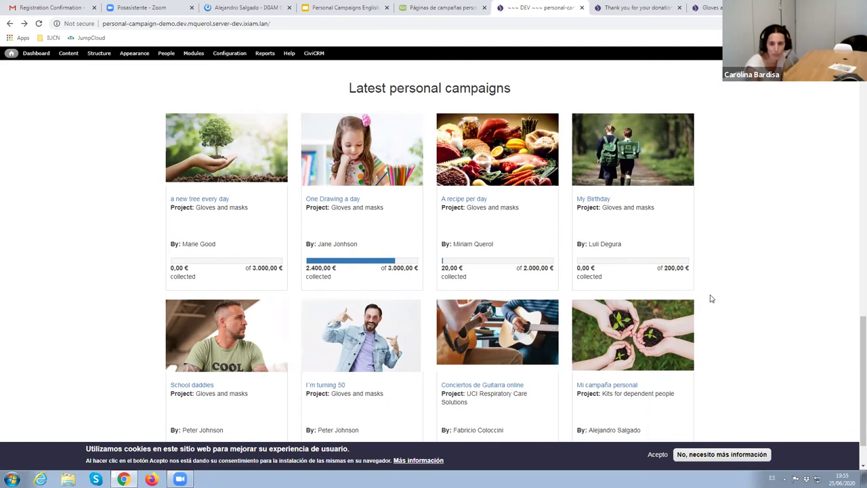
{"action": "scroll", "coordinate": [710, 299], "scroll_direction": "down", "scroll_amount": 1}
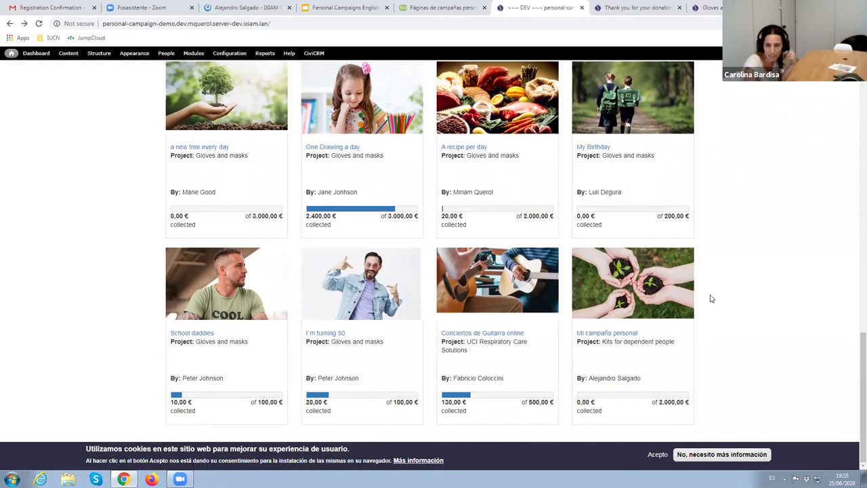
{"action": "scroll", "coordinate": [710, 299], "scroll_direction": "up", "scroll_amount": 1}
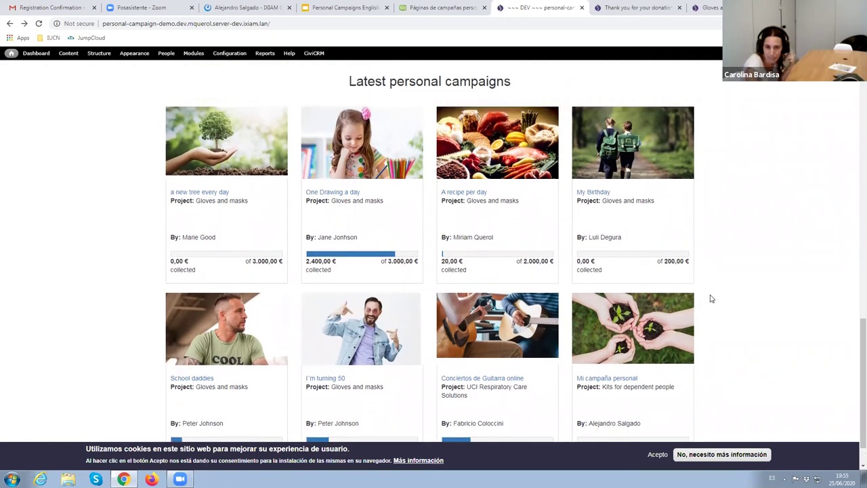
{"action": "scroll", "coordinate": [710, 299], "scroll_direction": "up", "scroll_amount": 15}
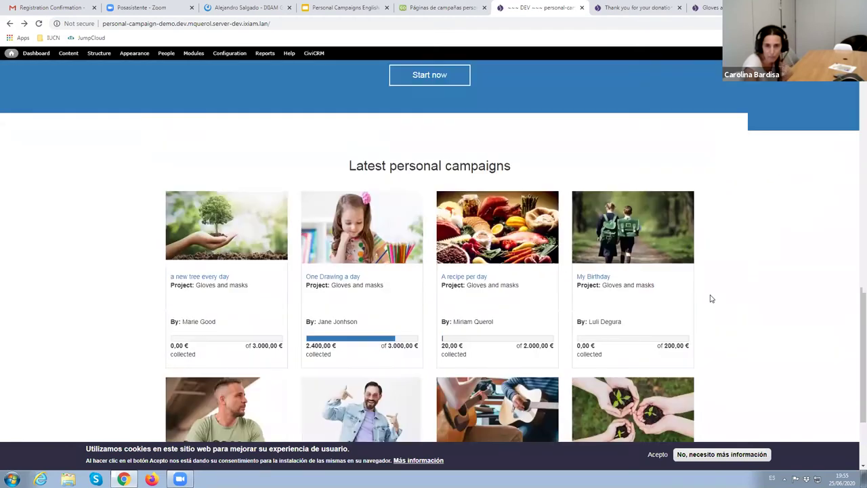
{"action": "scroll", "coordinate": [709, 298], "scroll_direction": "up", "scroll_amount": 2}
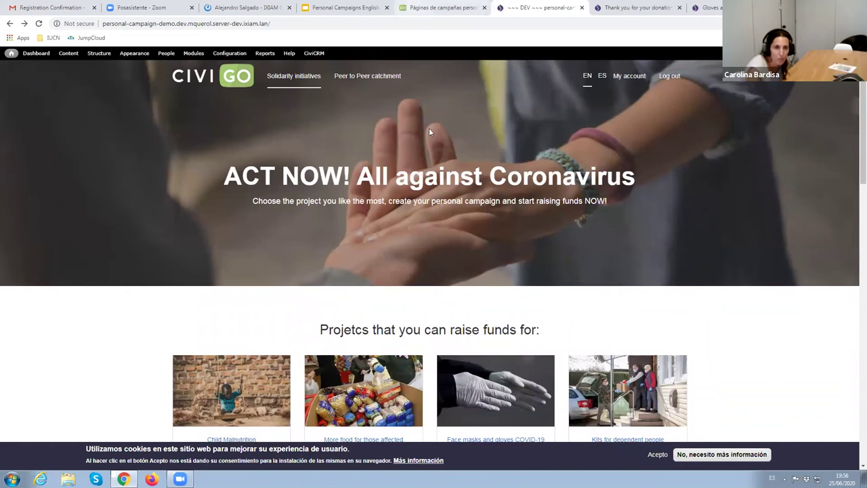
List the contact's contributions and open the 2.400,00 $ One Drawing a day contribution
{"action": "left_click", "coordinate": [442, 7]}
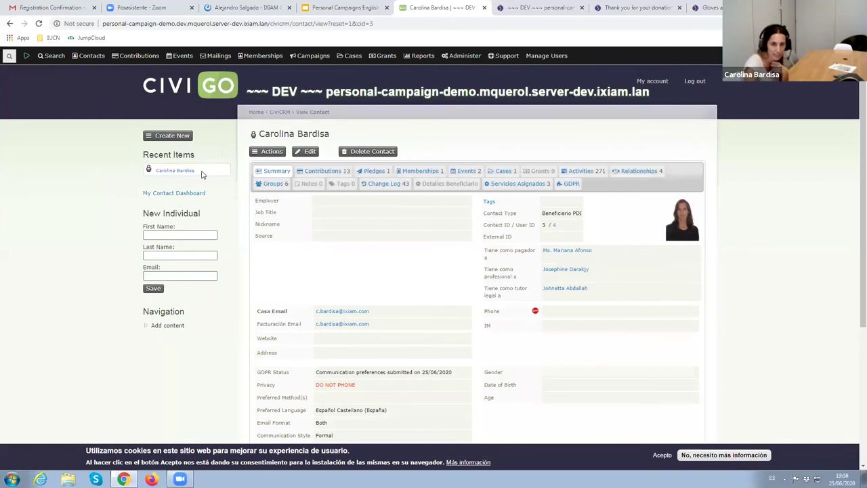
{"action": "left_click", "coordinate": [342, 178]}
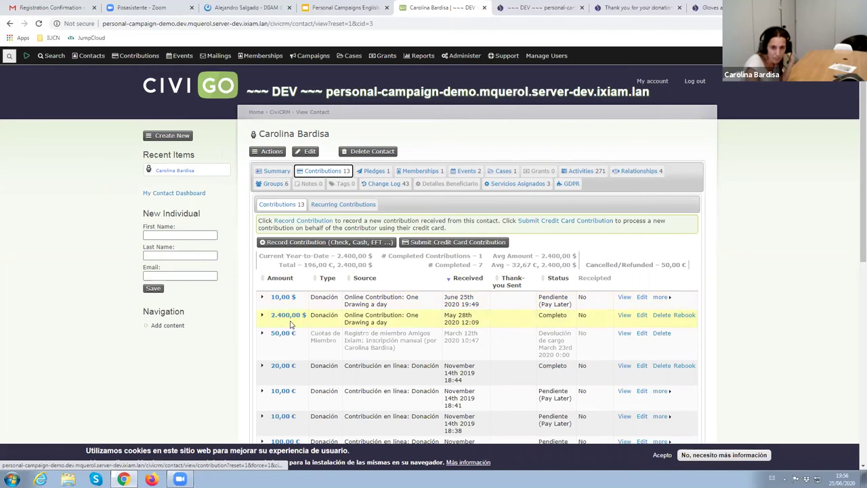
{"action": "left_click", "coordinate": [624, 316]}
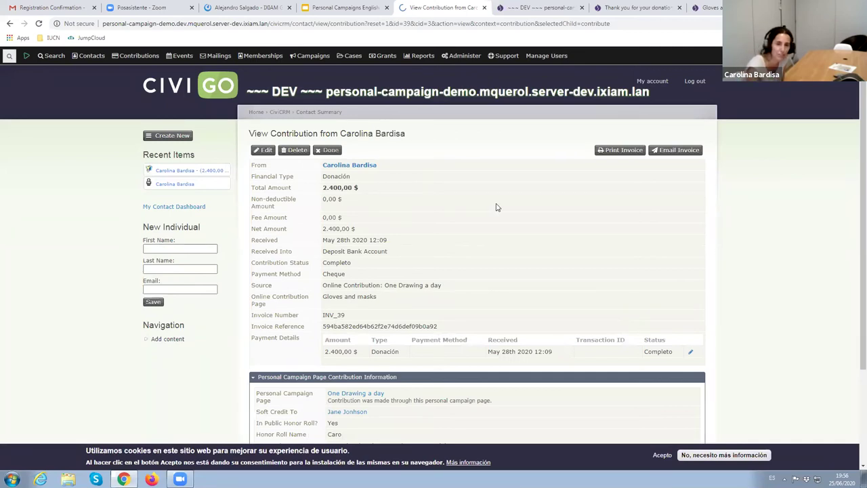
Review the Personal Campaign Page contribution details and open the soft-credited owner's record
{"action": "scroll", "coordinate": [496, 207], "scroll_direction": "down", "scroll_amount": 1}
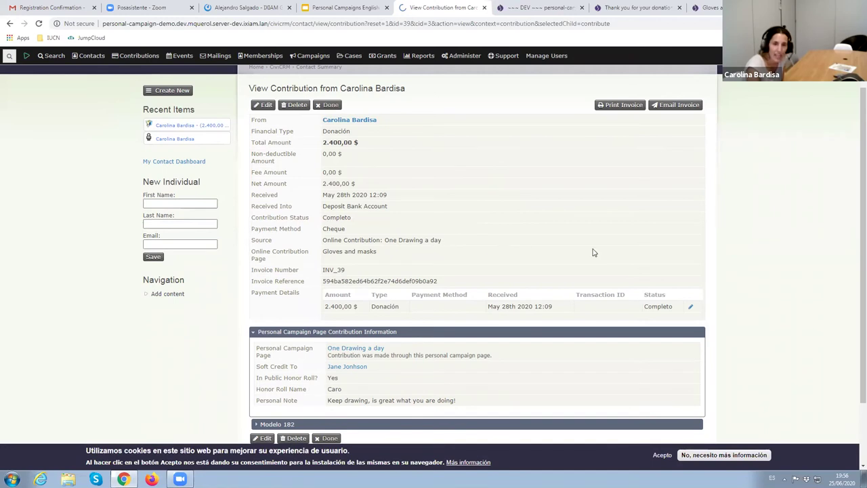
{"action": "scroll", "coordinate": [593, 252], "scroll_direction": "down", "scroll_amount": 1}
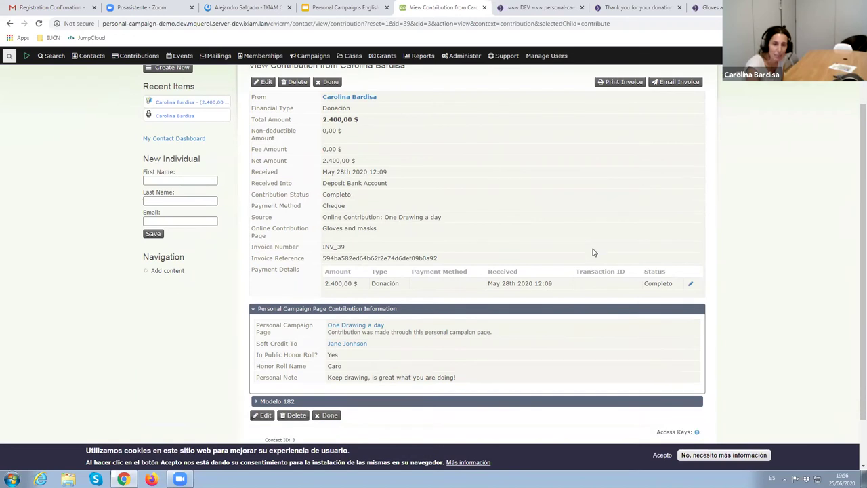
{"action": "scroll", "coordinate": [585, 253], "scroll_direction": "up", "scroll_amount": 2}
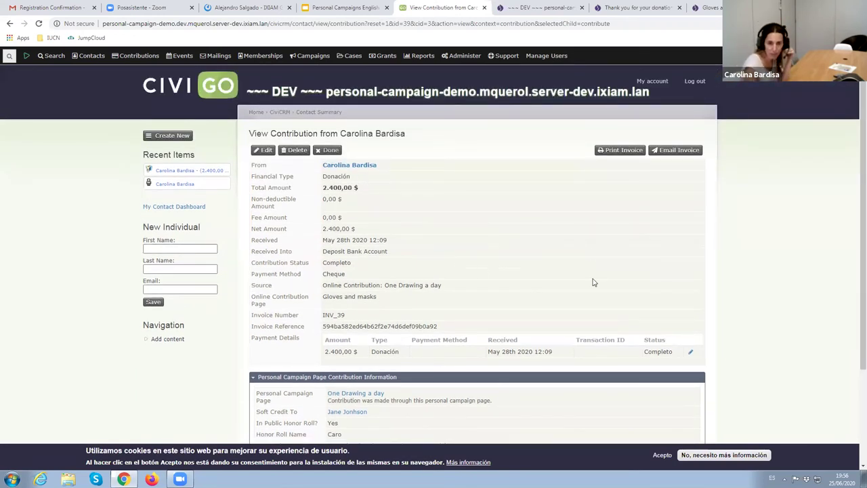
{"action": "scroll", "coordinate": [592, 281], "scroll_direction": "down", "scroll_amount": 3}
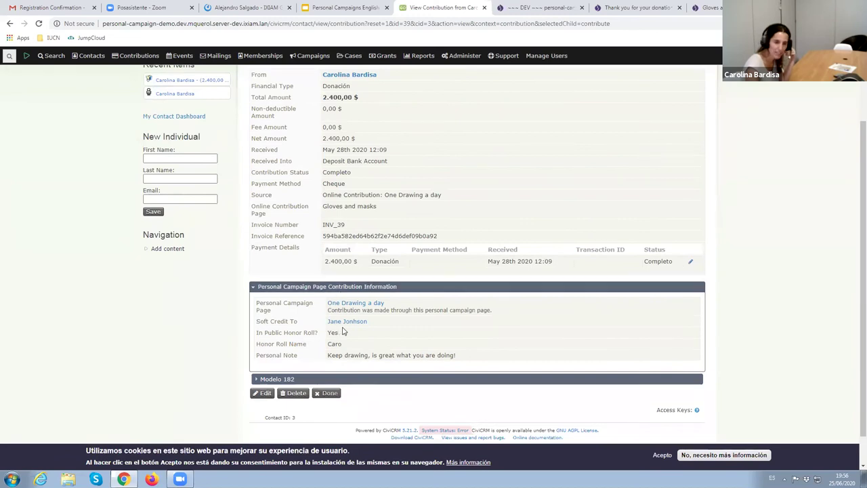
{"action": "scroll", "coordinate": [603, 310], "scroll_direction": "up", "scroll_amount": 1}
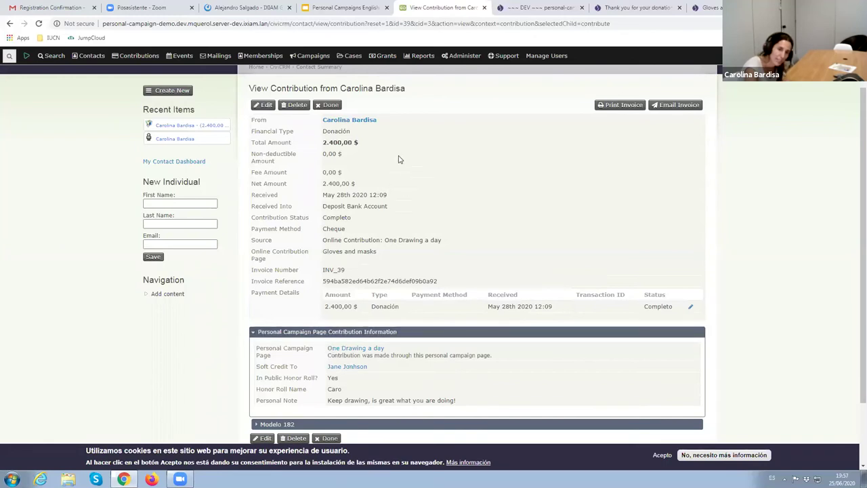
{"action": "left_click", "coordinate": [346, 368]}
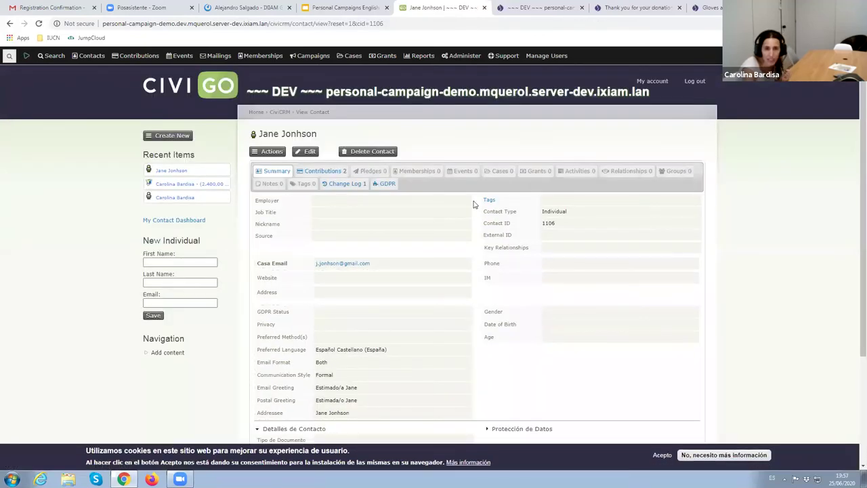
Show the owner's soft credits: 10,00 $ pending and 2.400,00 $ completed, totalling 2.410,00 $
{"action": "left_click", "coordinate": [310, 171]}
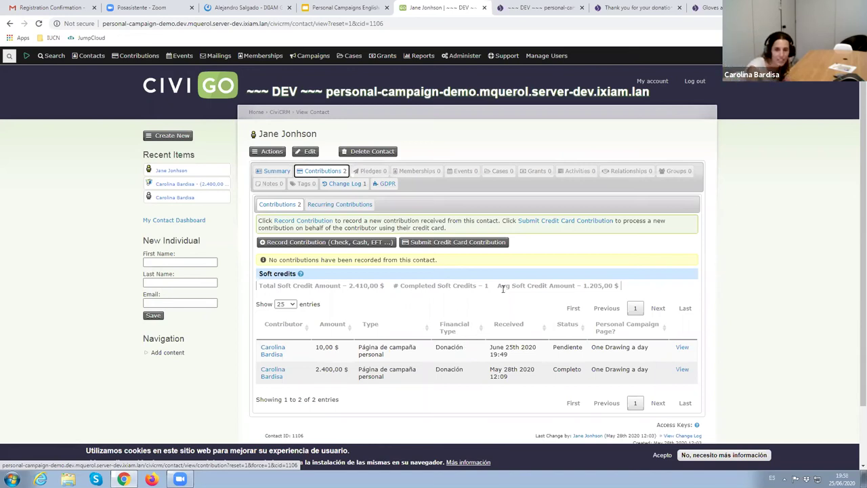
{"action": "mouse_move", "coordinate": [417, 56]}
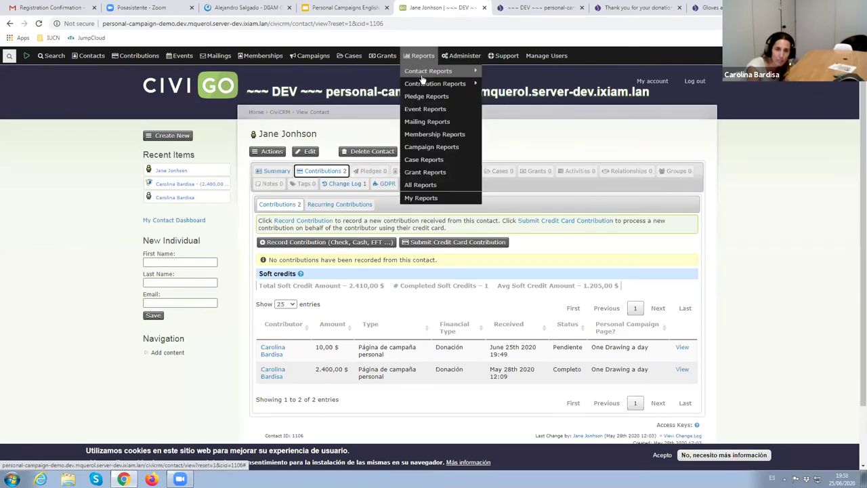
{"action": "mouse_move", "coordinate": [434, 83]}
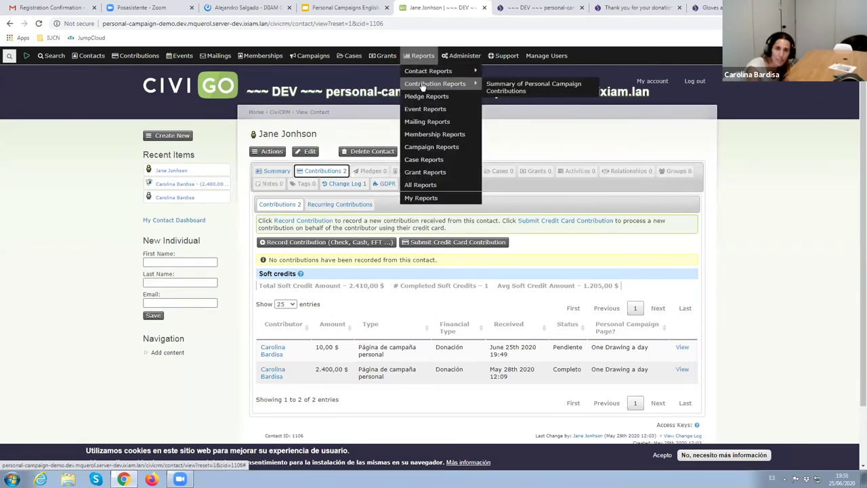
{"action": "left_click", "coordinate": [541, 94]}
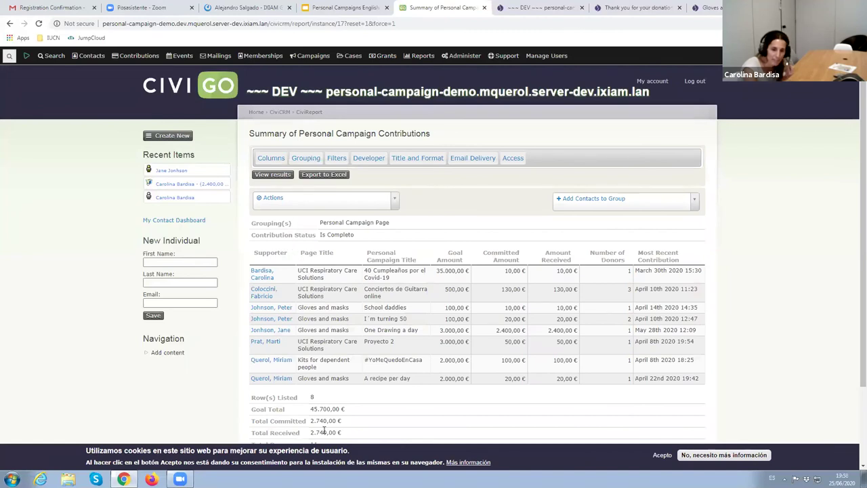
{"action": "scroll", "coordinate": [474, 420], "scroll_direction": "down", "scroll_amount": 1}
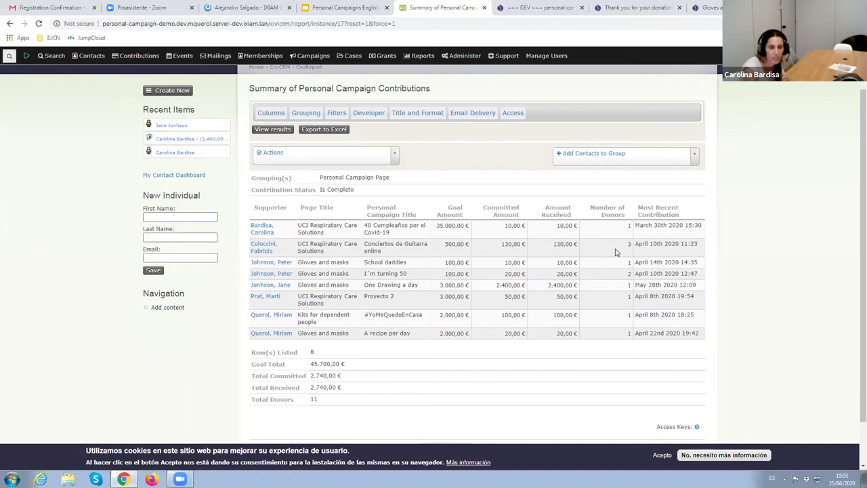
{"action": "scroll", "coordinate": [616, 252], "scroll_direction": "up", "scroll_amount": 1}
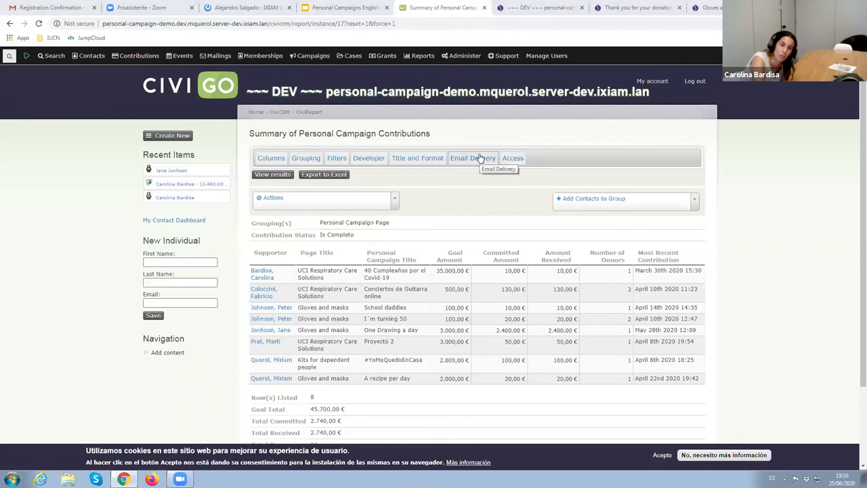
{"action": "mouse_move", "coordinate": [136, 58]}
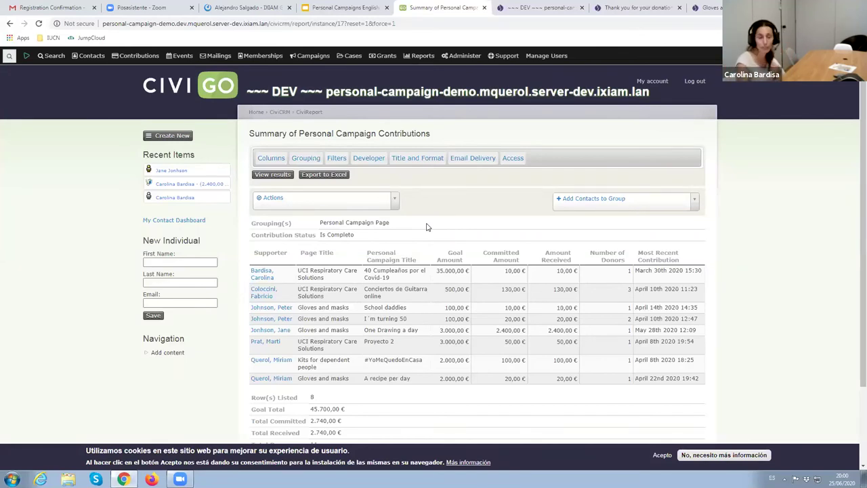
Set Campaign to Giving Tuesday in Gloves and masks' Title and Settings and save
{"action": "left_click", "coordinate": [139, 55]}
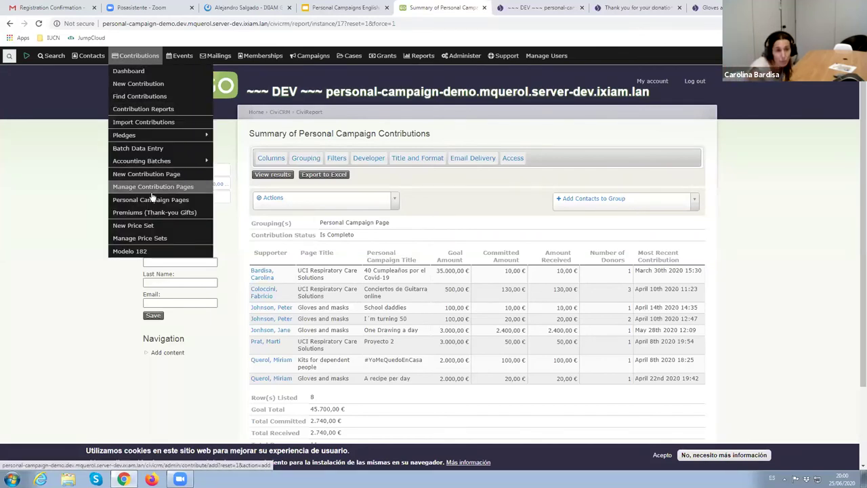
{"action": "left_click", "coordinate": [177, 190]}
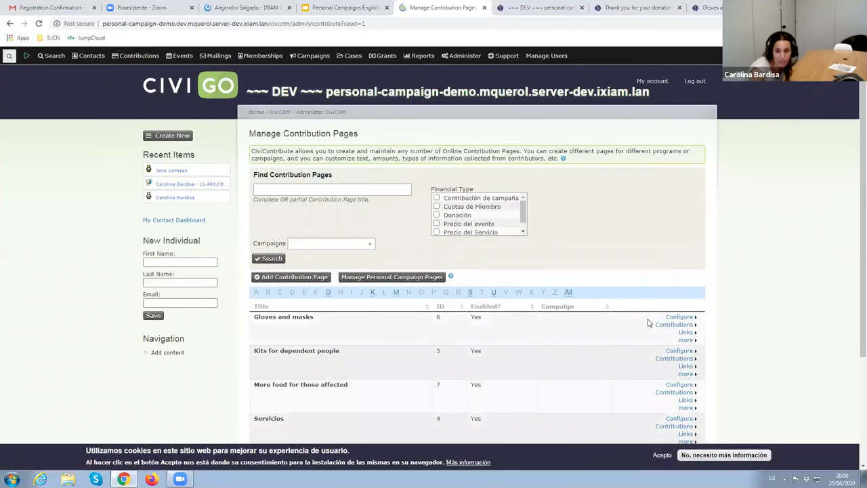
{"action": "left_click", "coordinate": [679, 321]}
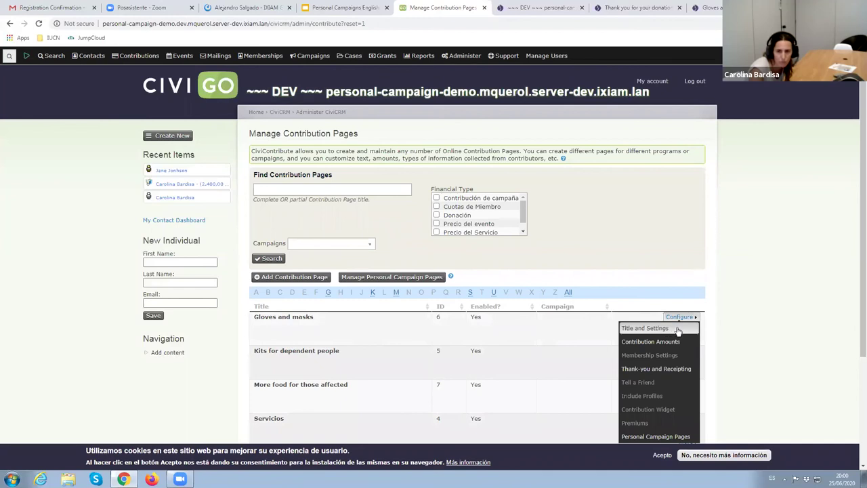
{"action": "left_click", "coordinate": [644, 328]}
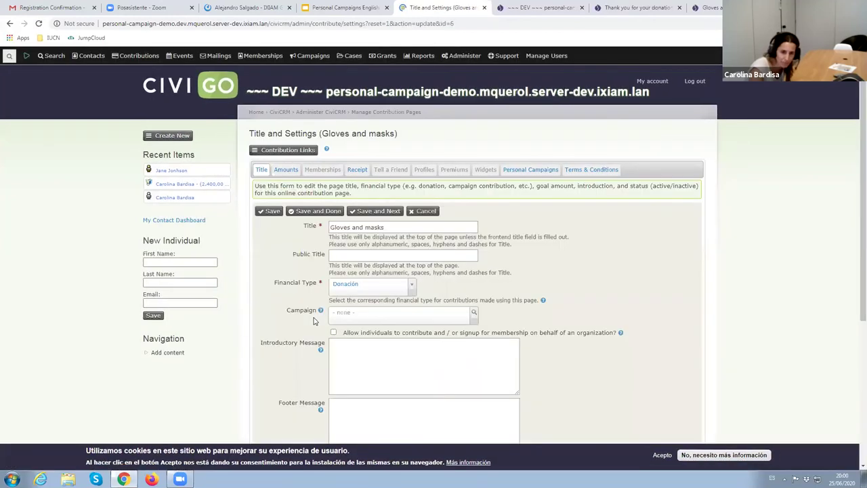
{"action": "scroll", "coordinate": [556, 275], "scroll_direction": "down", "scroll_amount": 1}
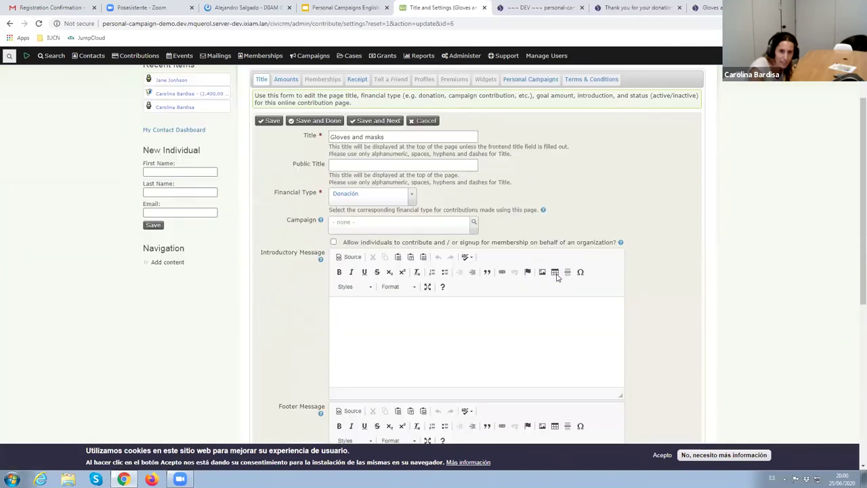
{"action": "left_click", "coordinate": [350, 230]}
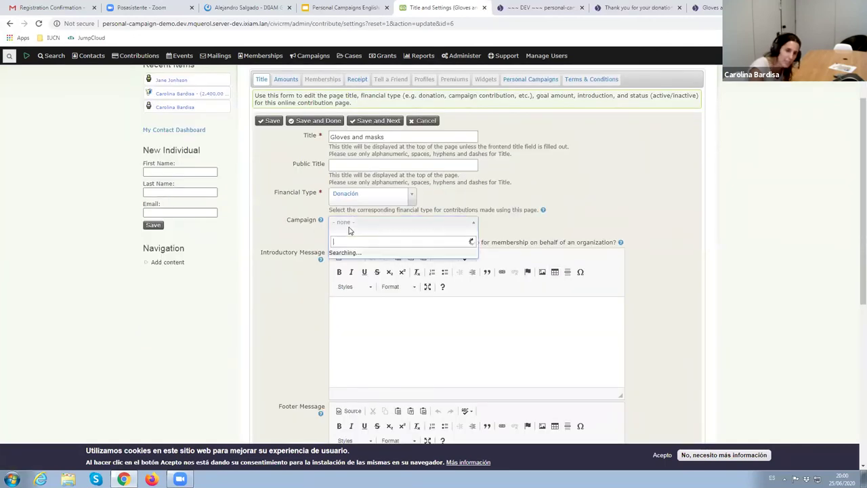
{"action": "left_click", "coordinate": [356, 256]}
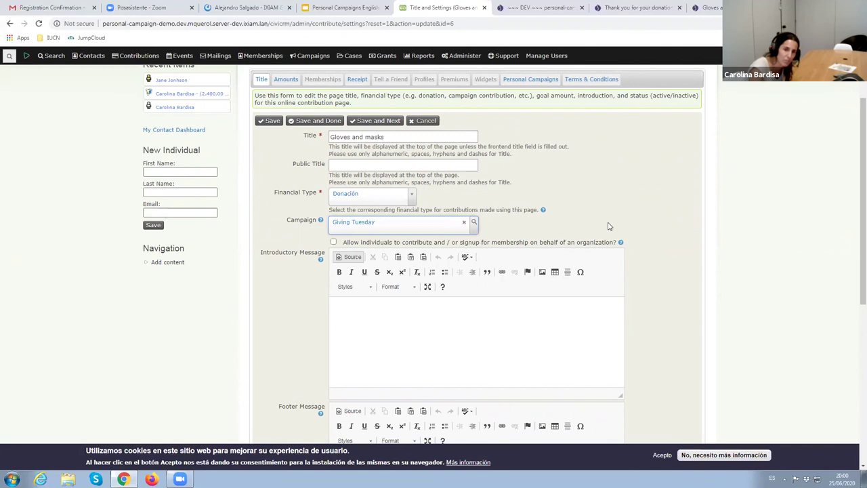
{"action": "scroll", "coordinate": [609, 227], "scroll_direction": "up", "scroll_amount": 1}
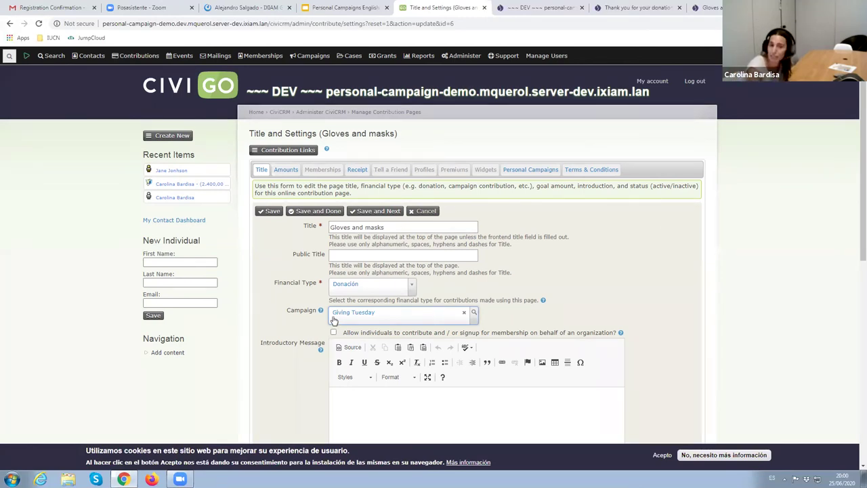
{"action": "left_click", "coordinate": [270, 212]}
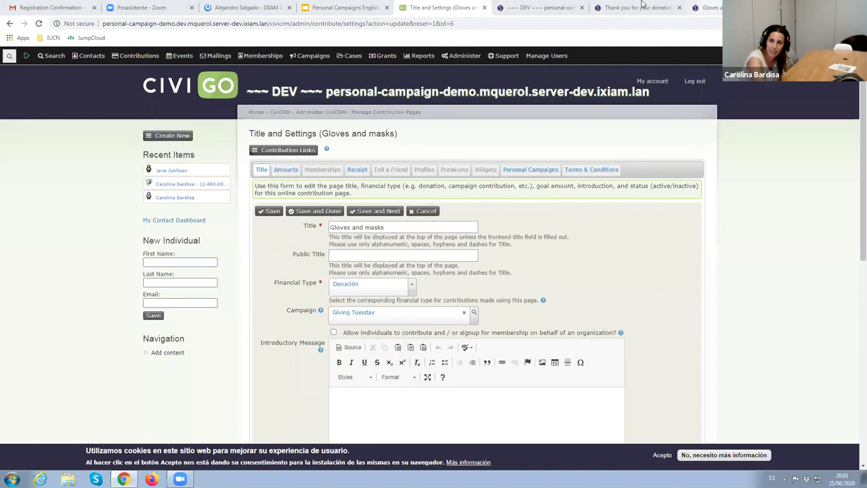
Show the eight latest personal campaigns, with One Drawing a day leading at 2.400,00 €
{"action": "left_click", "coordinate": [610, 7]}
{"action": "left_click", "coordinate": [546, 6]}
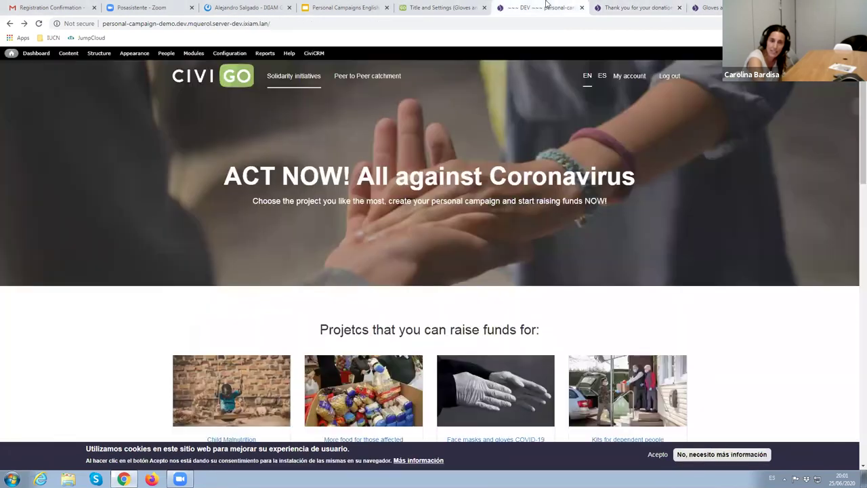
{"action": "scroll", "coordinate": [706, 352], "scroll_direction": "down", "scroll_amount": 1}
{"action": "scroll", "coordinate": [706, 352], "scroll_direction": "down", "scroll_amount": 2}
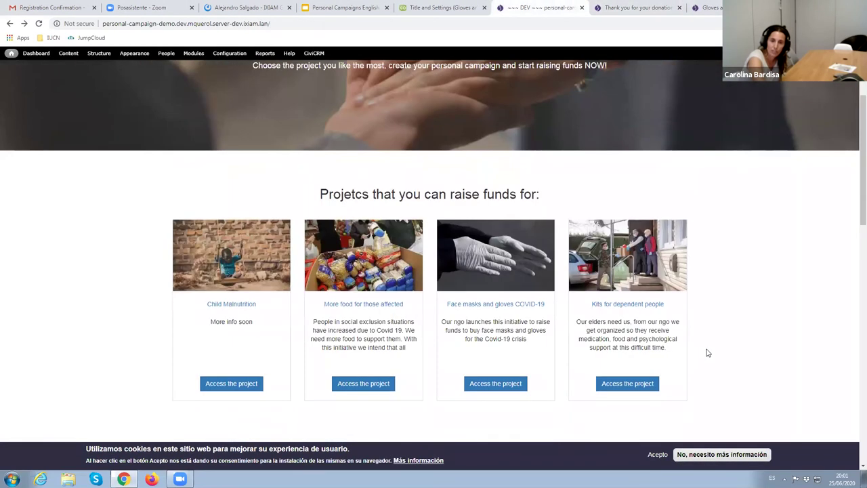
{"action": "scroll", "coordinate": [706, 352], "scroll_direction": "down", "scroll_amount": 8}
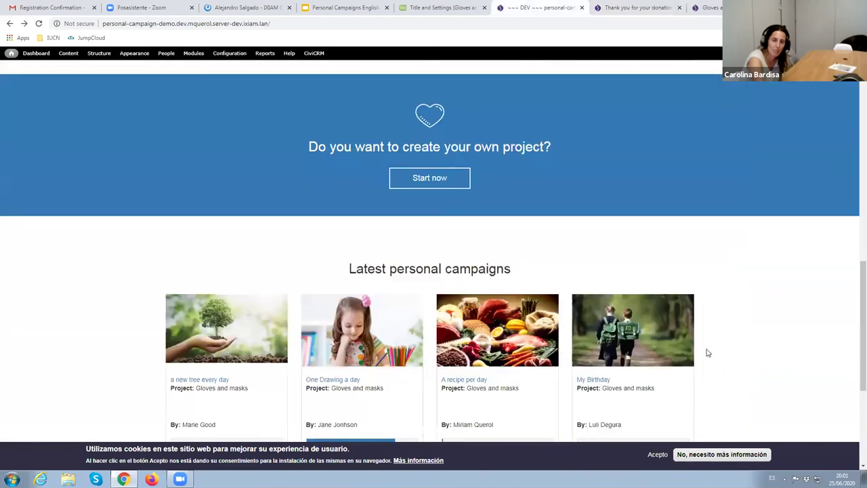
{"action": "scroll", "coordinate": [706, 353], "scroll_direction": "down", "scroll_amount": 3}
{"action": "scroll", "coordinate": [707, 352], "scroll_direction": "up", "scroll_amount": 1}
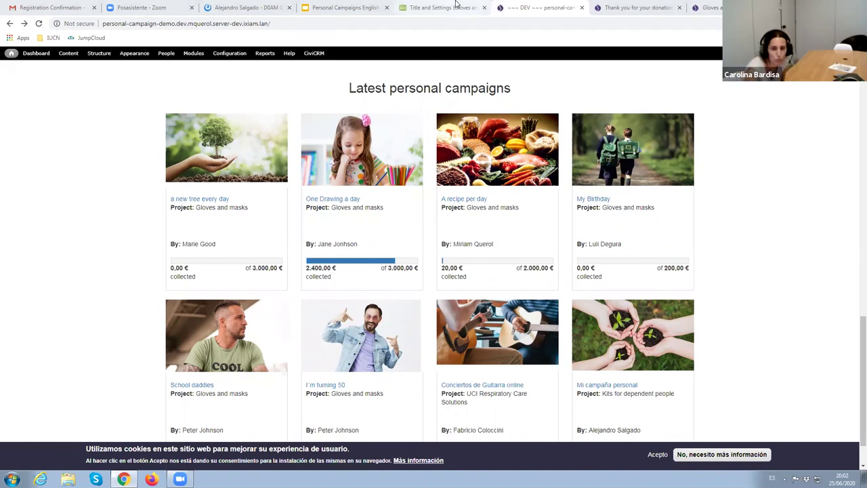
Open Advanced Search and expand the Contributions search criteria
{"action": "left_click", "coordinate": [456, 7]}
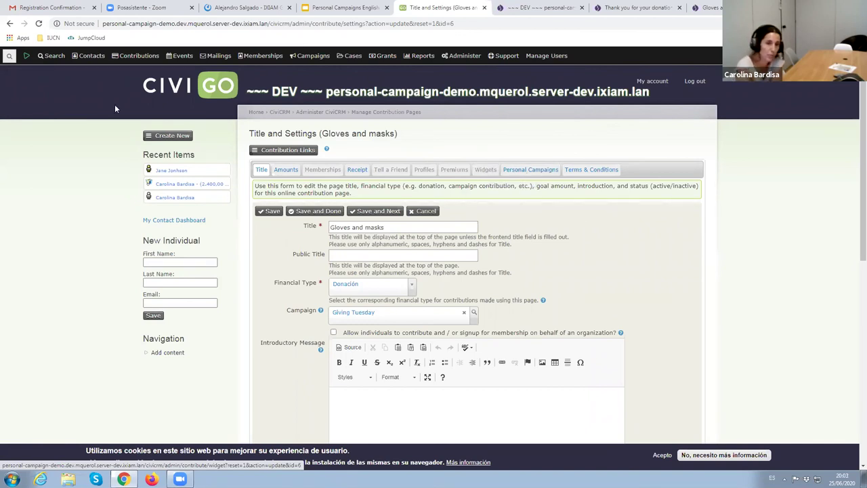
{"action": "mouse_move", "coordinate": [54, 59]}
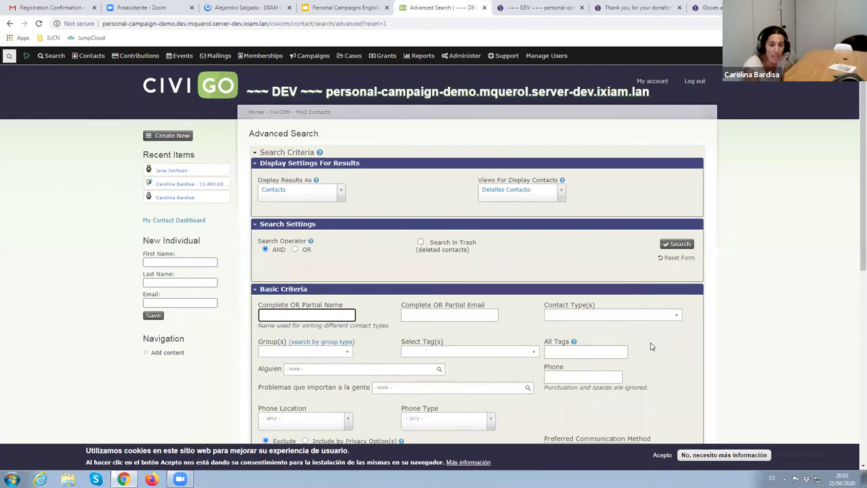
{"action": "scroll", "coordinate": [650, 346], "scroll_direction": "down", "scroll_amount": 2}
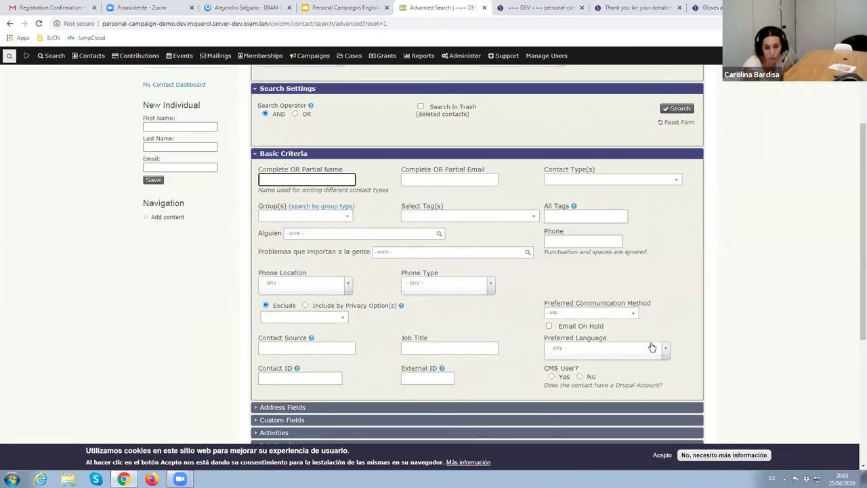
{"action": "scroll", "coordinate": [651, 347], "scroll_direction": "down", "scroll_amount": 2}
{"action": "scroll", "coordinate": [652, 347], "scroll_direction": "down", "scroll_amount": 2}
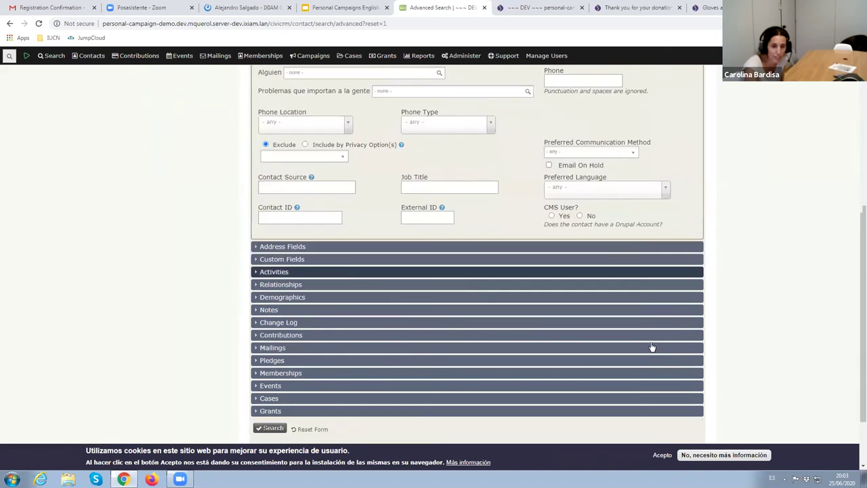
{"action": "left_click", "coordinate": [330, 315]}
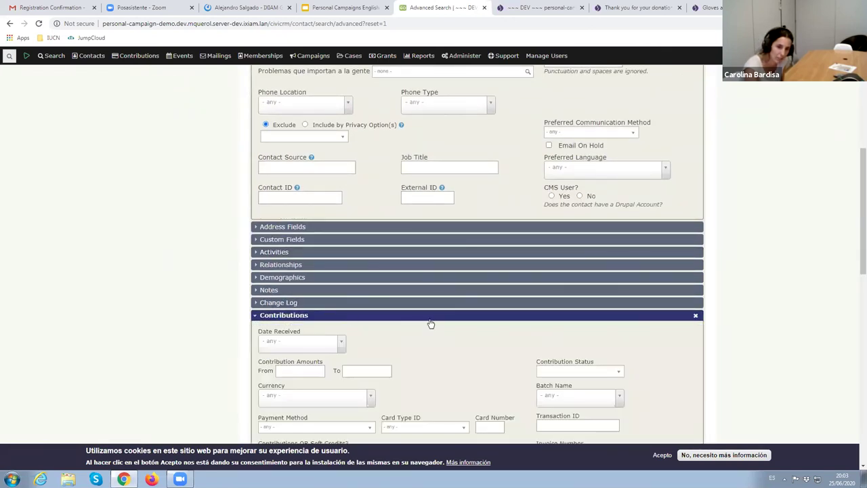
Filter contributions by the #YoMeQuedoEnCasa Personal Campaign Page
{"action": "scroll", "coordinate": [652, 342], "scroll_direction": "down", "scroll_amount": 3}
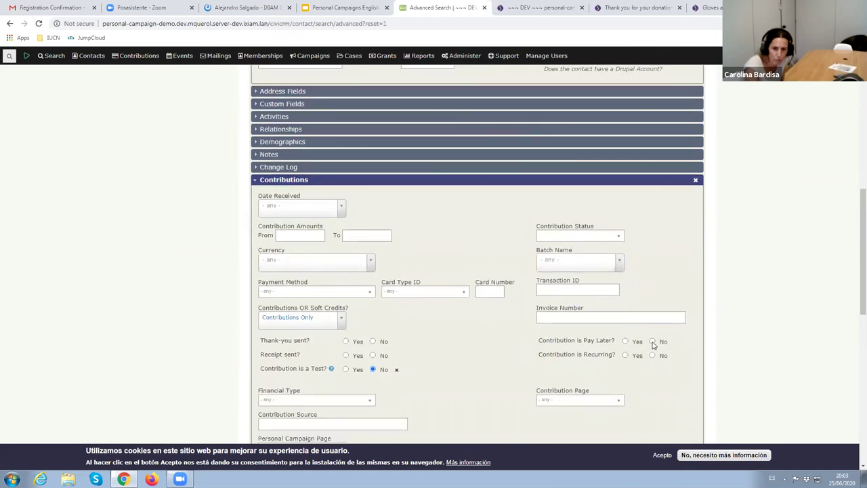
{"action": "scroll", "coordinate": [652, 345], "scroll_direction": "down", "scroll_amount": 2}
{"action": "scroll", "coordinate": [652, 345], "scroll_direction": "down", "scroll_amount": 1}
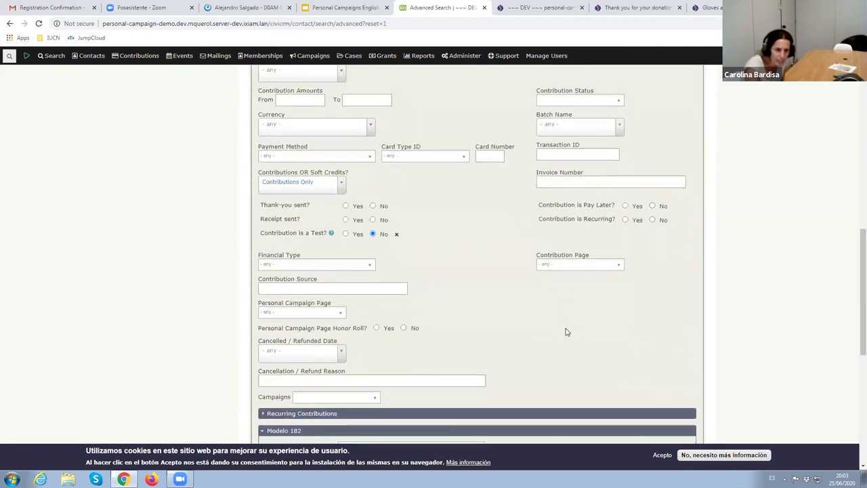
{"action": "left_click", "coordinate": [285, 313]}
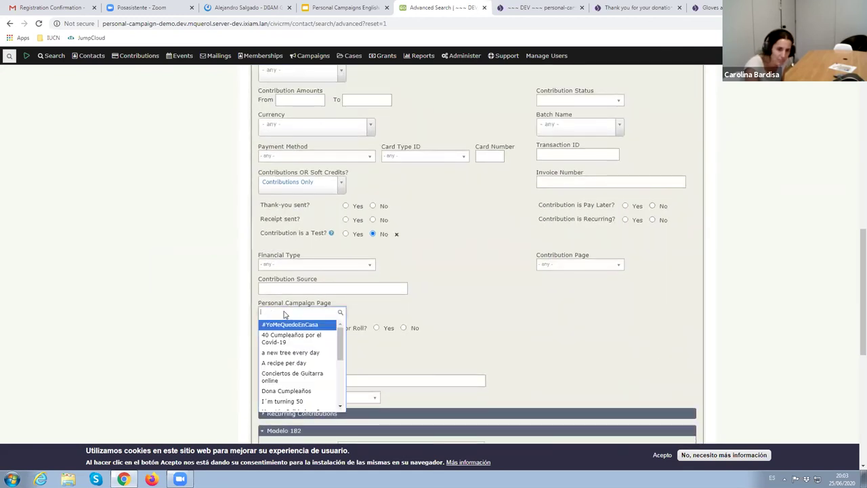
{"action": "left_click", "coordinate": [286, 325]}
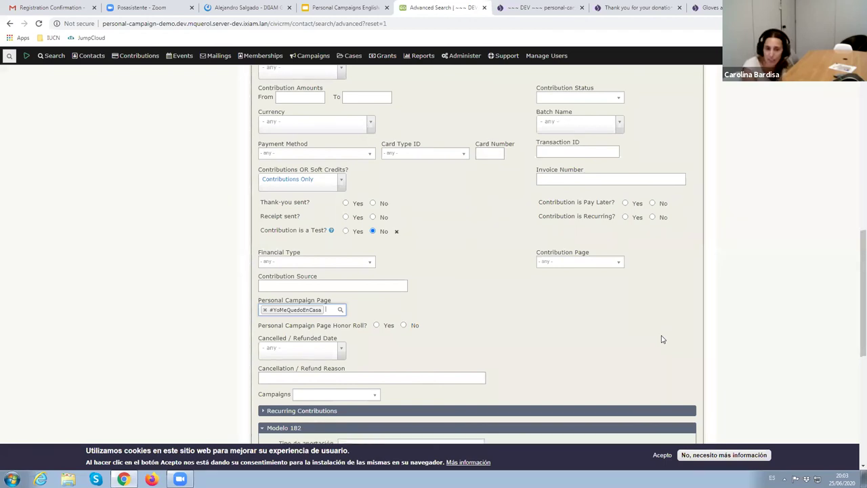
{"action": "scroll", "coordinate": [538, 384], "scroll_direction": "down", "scroll_amount": 4}
{"action": "scroll", "coordinate": [434, 381], "scroll_direction": "down", "scroll_amount": 1}
Run the search to list the one #YoMeQuedoEnCasa contact, then check the Actions list for 'gr' without choosing an action
{"action": "left_click", "coordinate": [270, 391]}
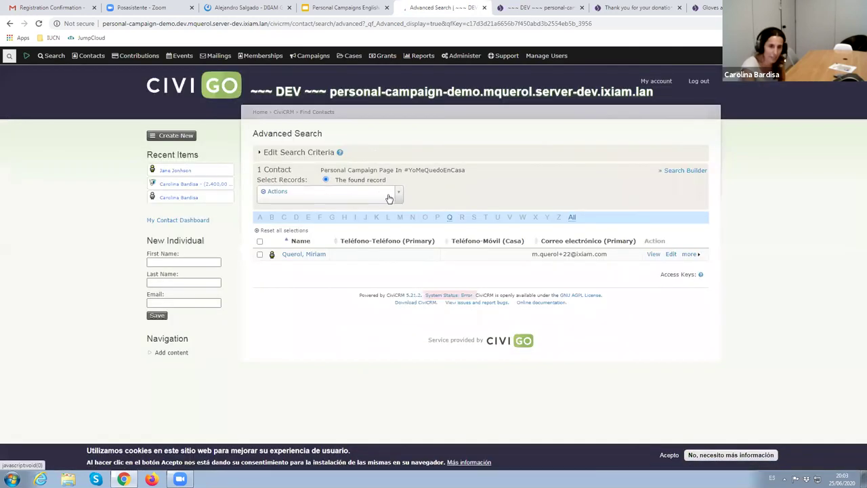
{"action": "left_click", "coordinate": [373, 199]}
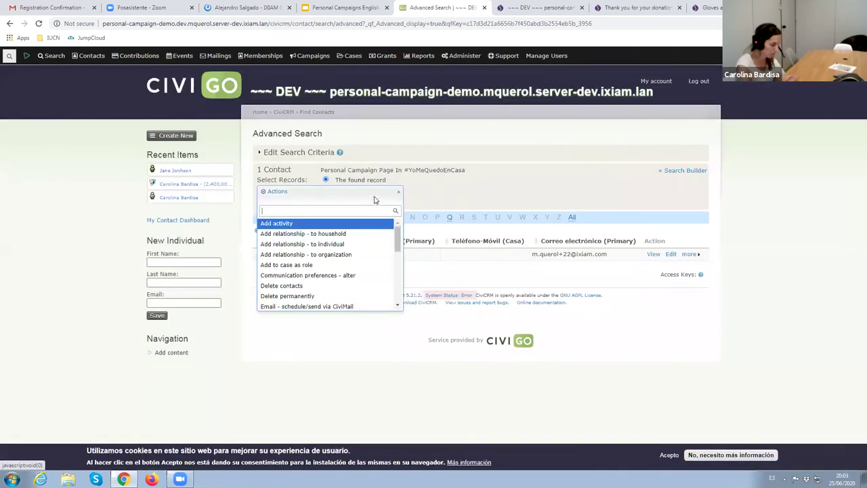
{"action": "type", "text": "gro"}
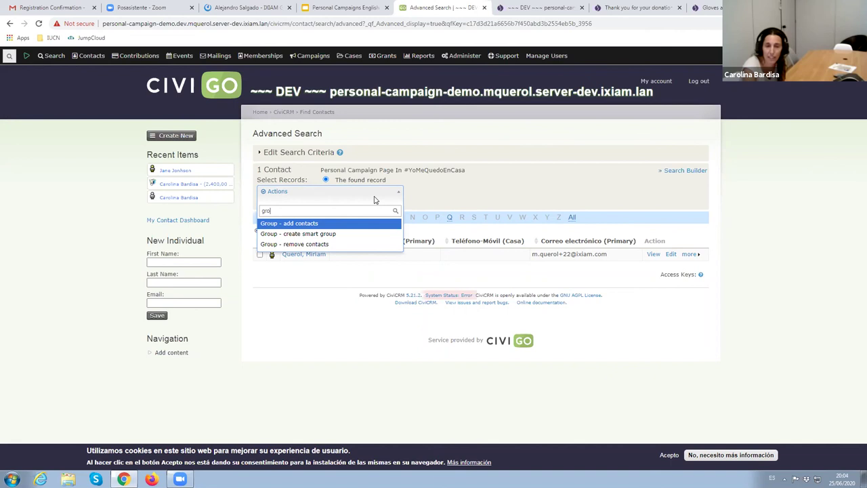
{"action": "left_click", "coordinate": [527, 188]}
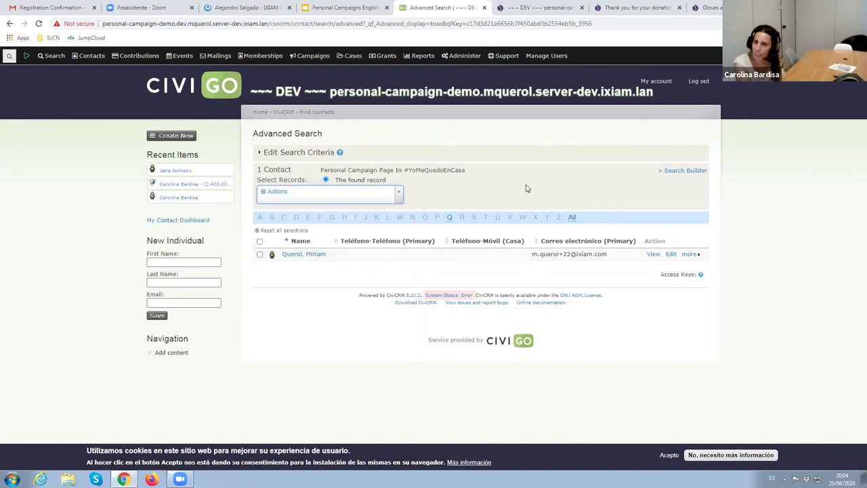